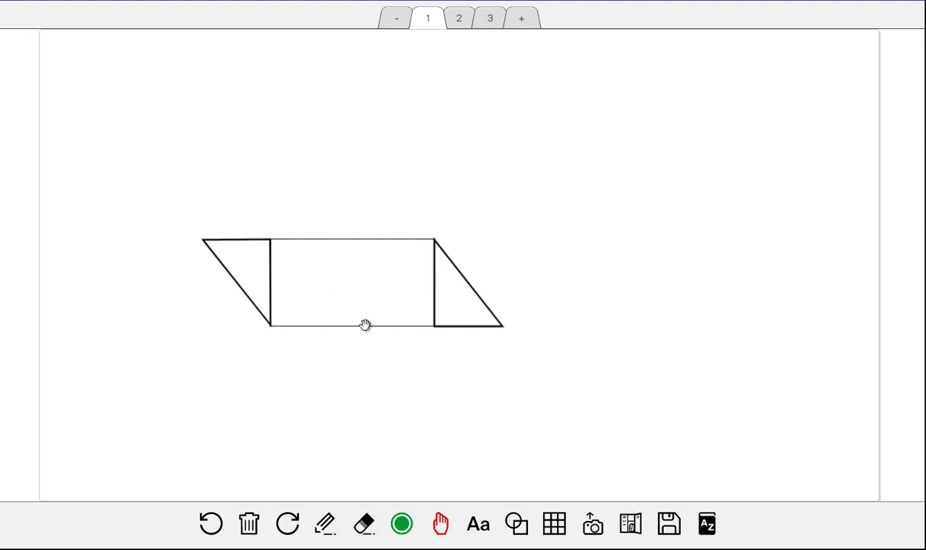
- Draw parallel marks on the rectangle's top, bottom and slanted edges, then undo them
click(324, 523)
mouse_move(330, 229)
mouse_down()
mouse_move(346, 235)
mouse_move(343, 246)
mouse_up()
mouse_move(345, 318)
mouse_down()
mouse_move(367, 324)
mouse_move(358, 336)
mouse_up()
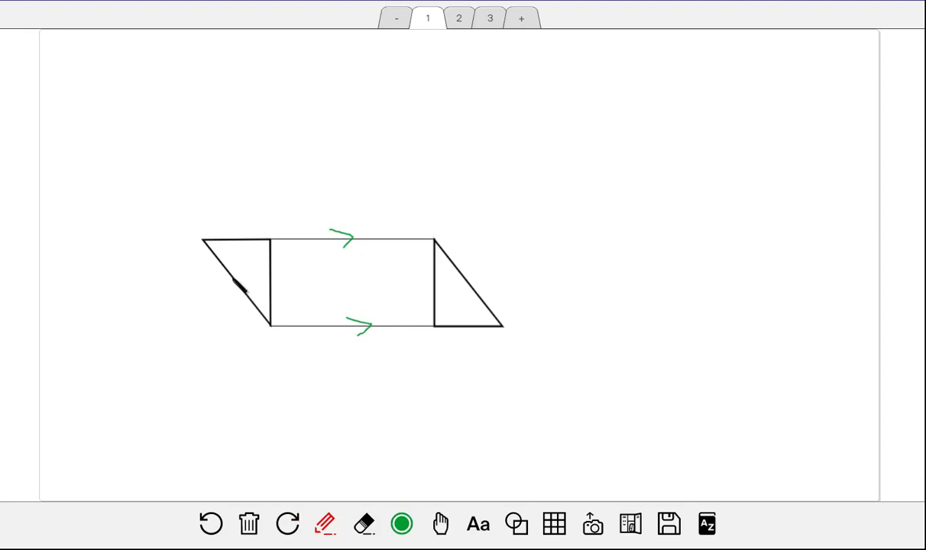
drag(231, 288, 245, 281)
drag(465, 292, 482, 284)
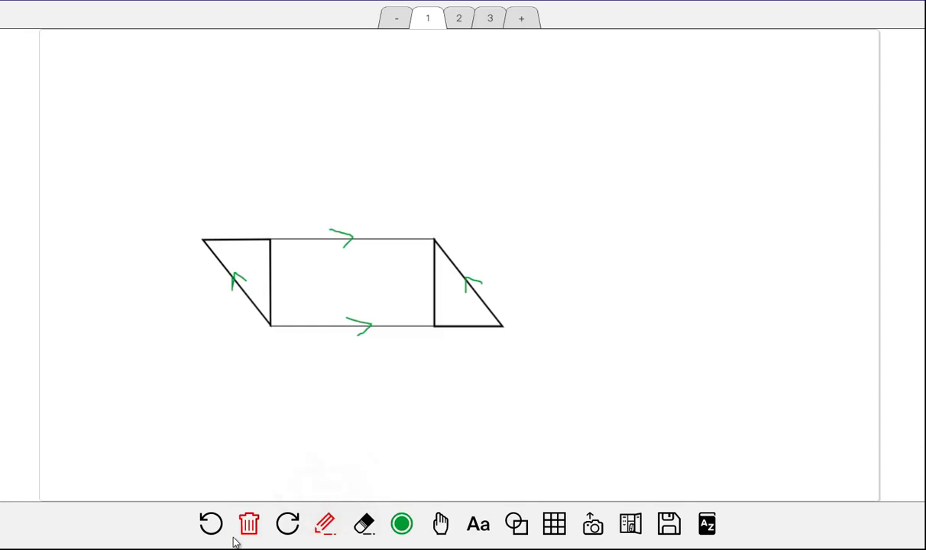
click(212, 524)
click(213, 523)
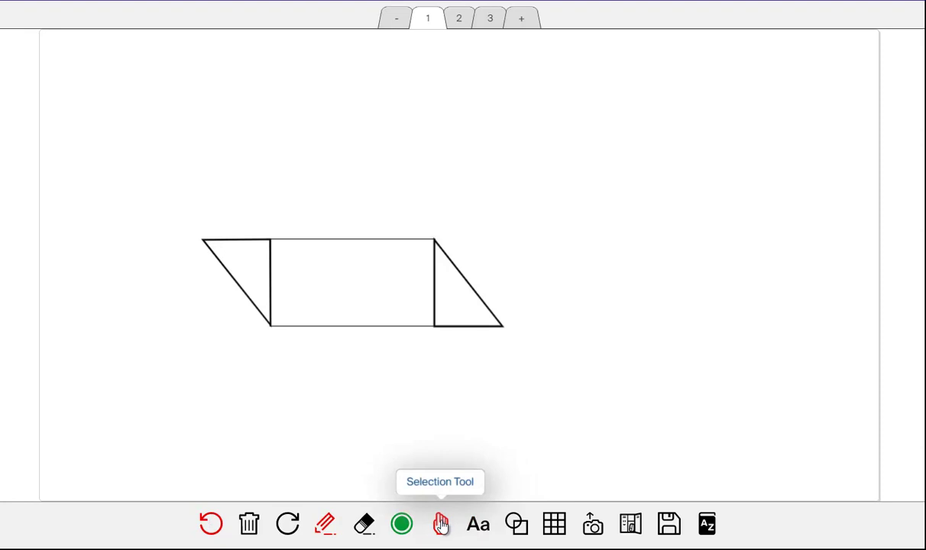
- Try moving the left triangle onto the right triangle, then return it to the left
click(441, 525)
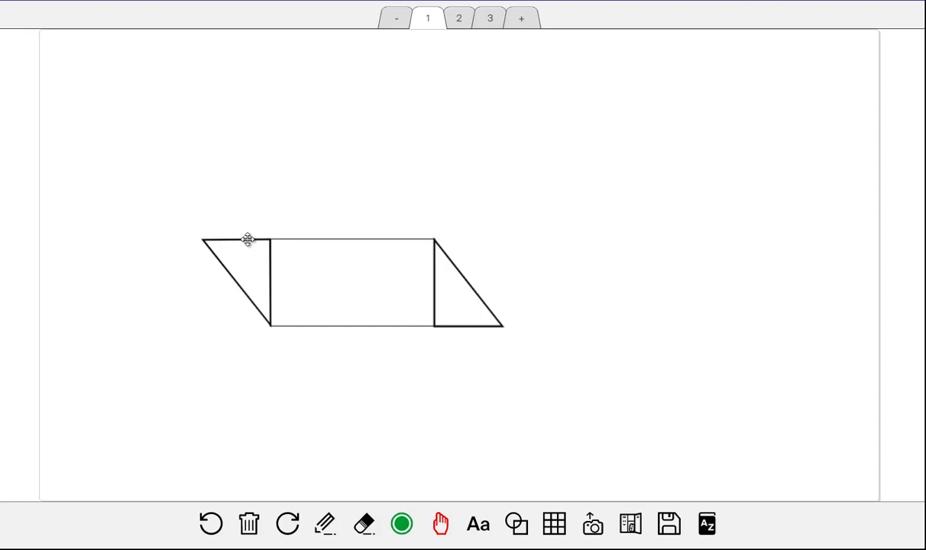
drag(248, 240, 479, 240)
click(552, 238)
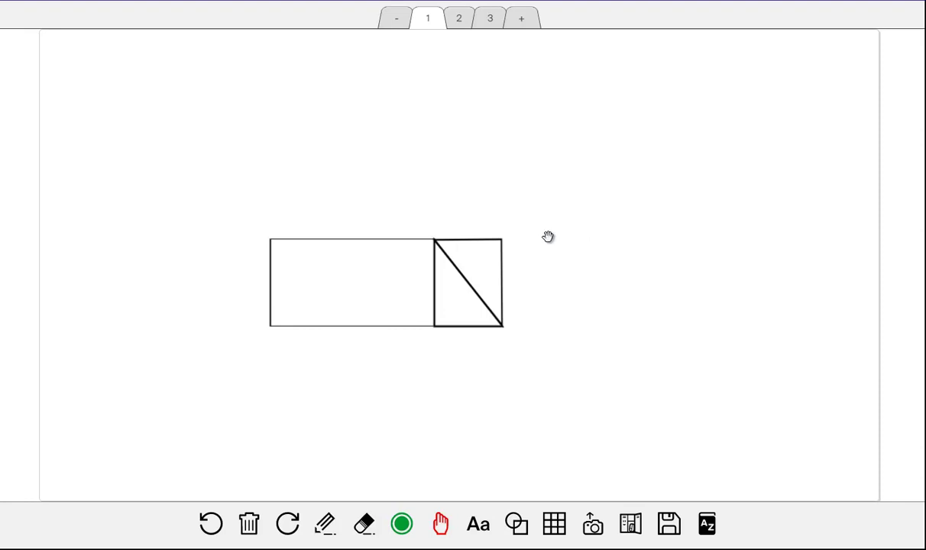
drag(488, 240, 250, 240)
click(217, 521)
click(294, 524)
- Label the bottom edge b with arrows and write h on the rectangle's left side
click(326, 524)
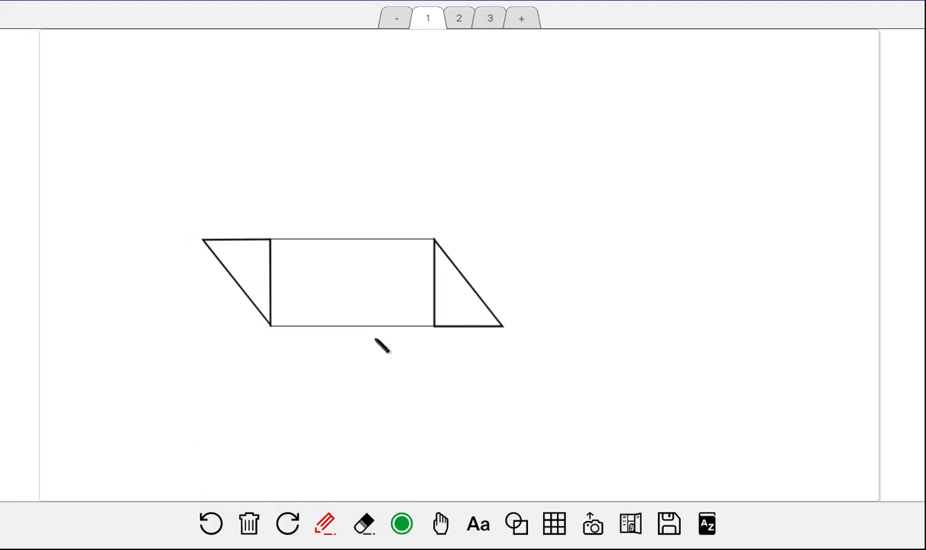
mouse_move(375, 333)
mouse_down()
mouse_move(376, 352)
mouse_move(505, 351)
mouse_move(498, 355)
mouse_up()
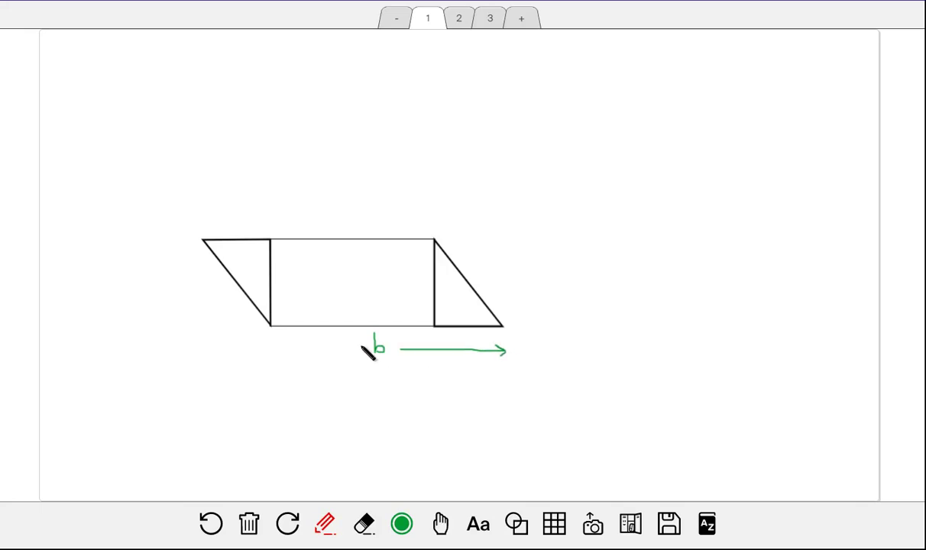
mouse_move(360, 345)
mouse_down()
mouse_move(277, 344)
mouse_move(285, 339)
mouse_move(287, 350)
mouse_up()
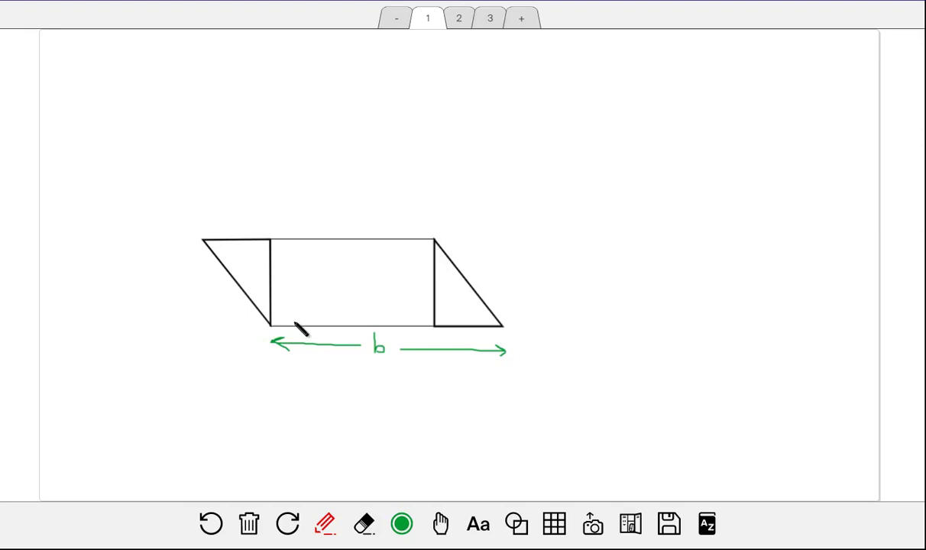
mouse_move(280, 267)
mouse_down()
mouse_move(280, 289)
mouse_move(291, 290)
mouse_up()
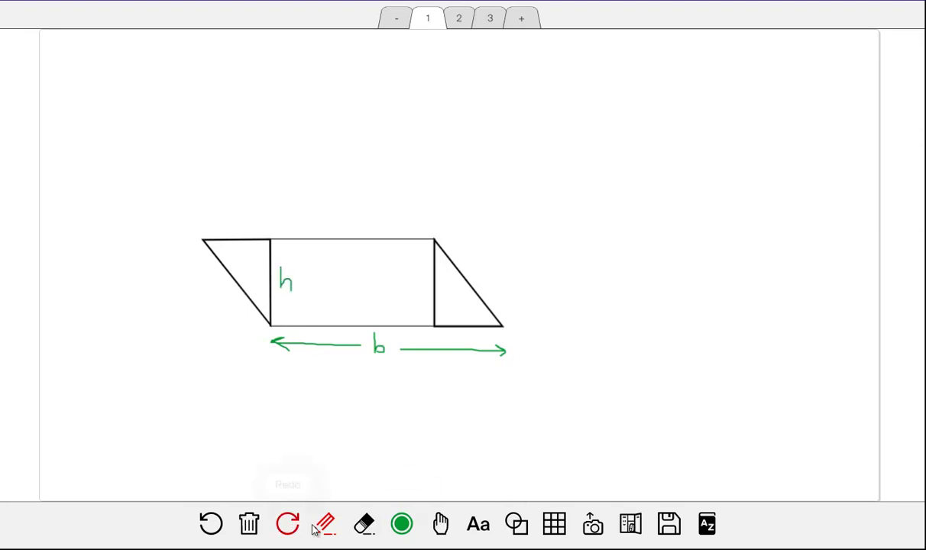
- Move the left triangle right to complete the rectangle and write A = b×h at left
click(440, 524)
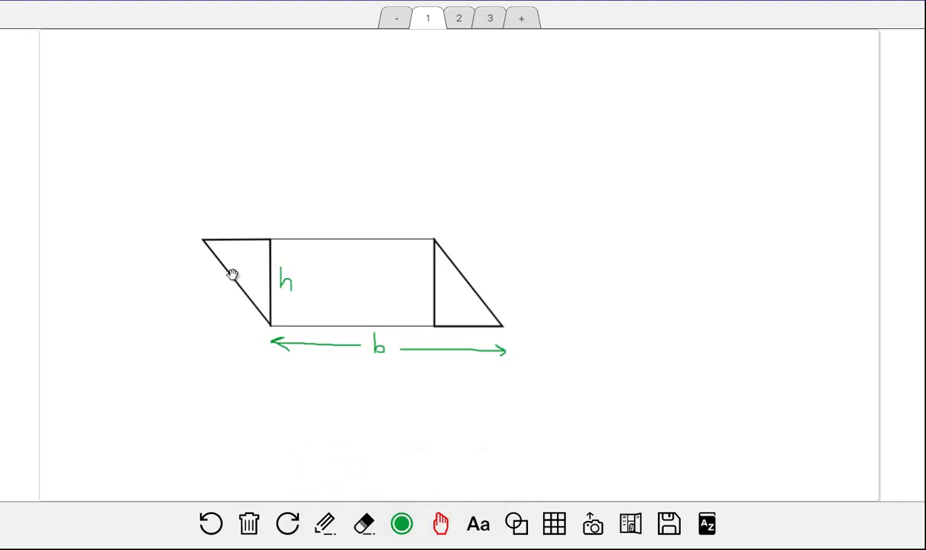
drag(231, 277, 464, 276)
click(596, 395)
click(324, 524)
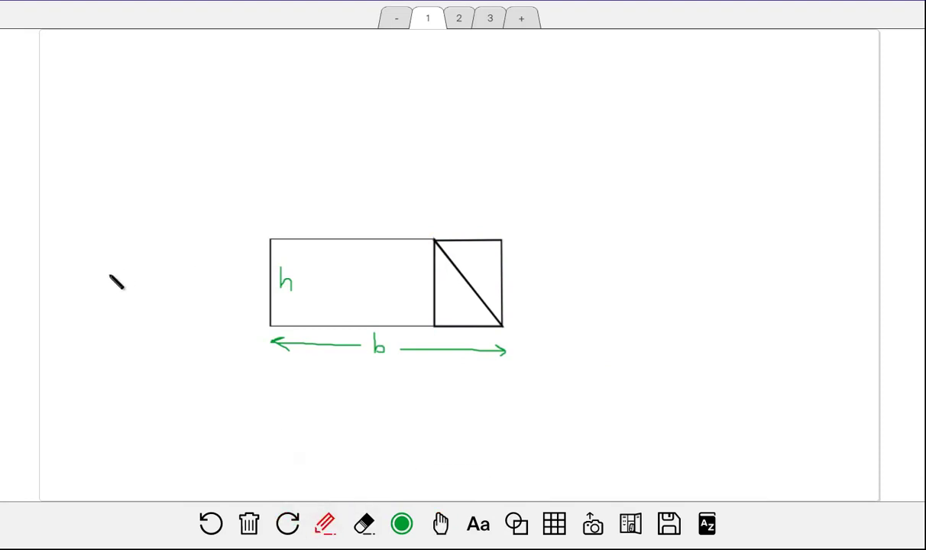
mouse_move(103, 281)
mouse_down()
mouse_move(103, 253)
mouse_move(116, 282)
mouse_move(105, 270)
mouse_move(142, 272)
mouse_move(155, 259)
mouse_move(155, 279)
mouse_move(171, 268)
mouse_move(180, 281)
mouse_move(203, 282)
mouse_up()
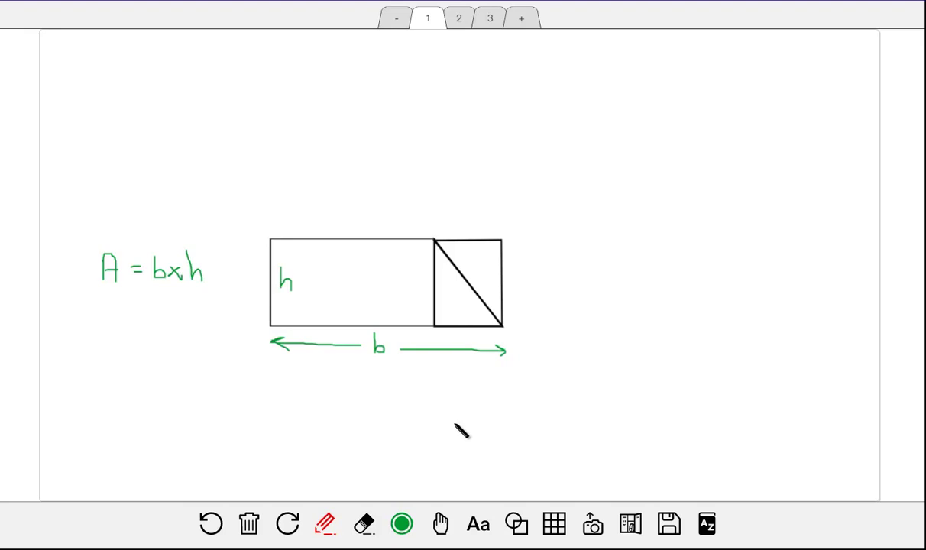
- In purple, write ℓ below the base, w beside h and A = ℓ × w, then go to page 2
click(402, 524)
click(361, 468)
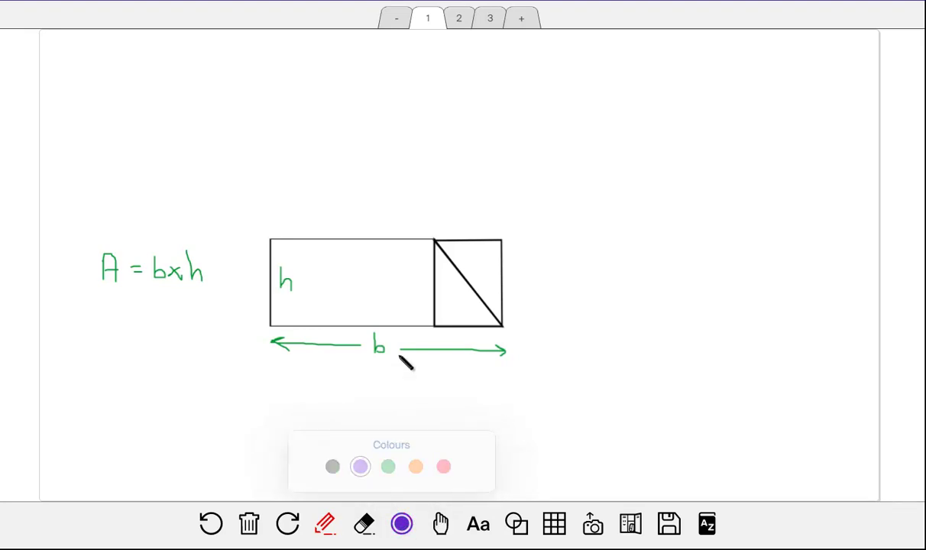
mouse_move(371, 382)
mouse_down()
mouse_move(379, 368)
mouse_move(390, 387)
mouse_up()
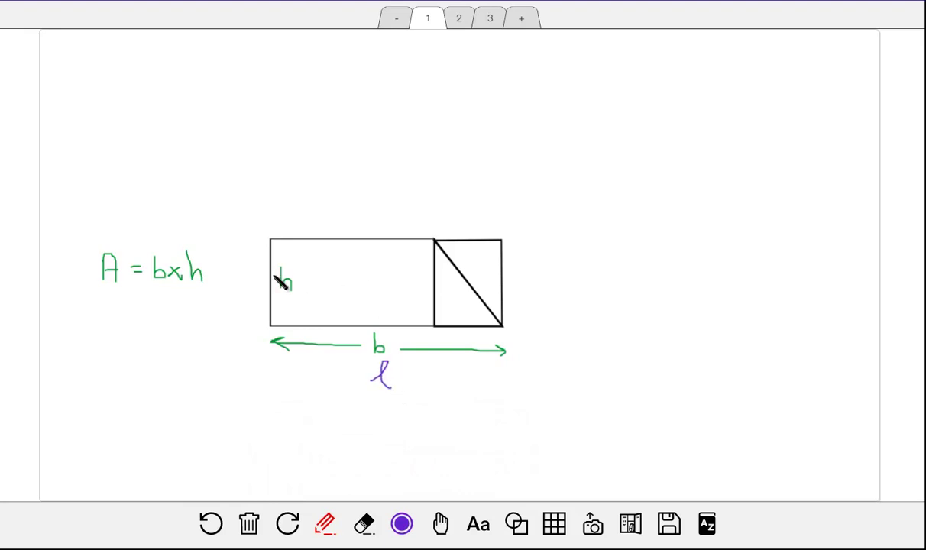
mouse_move(309, 278)
mouse_down()
mouse_move(323, 285)
mouse_move(339, 275)
mouse_up()
mouse_move(109, 330)
mouse_down()
mouse_move(116, 309)
mouse_move(121, 330)
mouse_move(120, 320)
mouse_move(145, 321)
mouse_move(158, 307)
mouse_move(164, 330)
mouse_move(216, 309)
mouse_up()
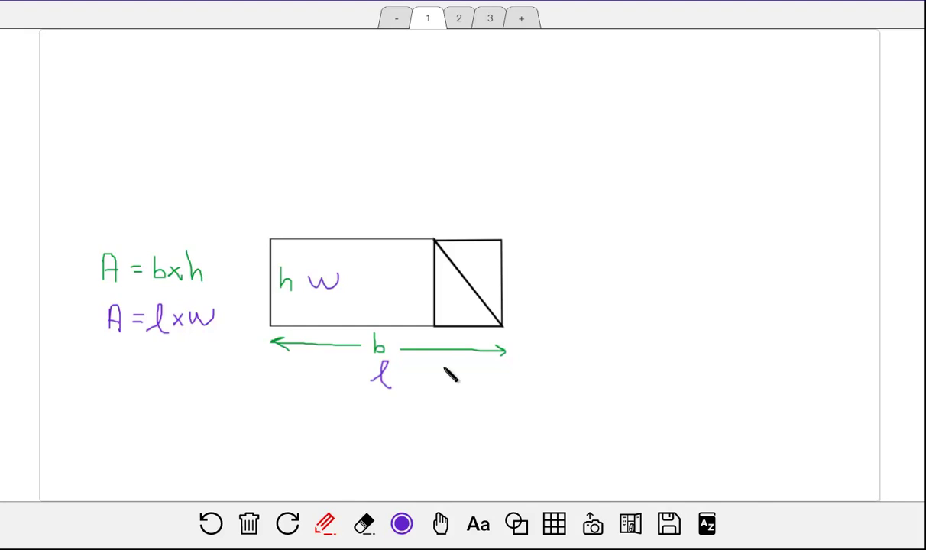
click(462, 20)
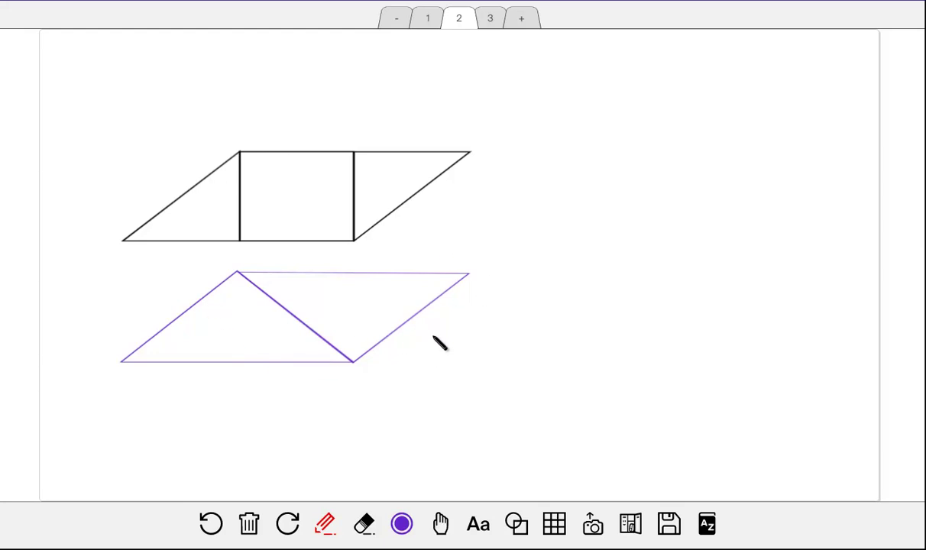
- Write A = b × h beside the lower parallelogram and draw the base b double arrow
mouse_move(432, 352)
mouse_down()
mouse_move(463, 341)
mouse_move(477, 353)
mouse_move(540, 354)
mouse_up()
mouse_move(242, 368)
mouse_down()
mouse_move(243, 395)
mouse_move(345, 388)
mouse_move(337, 397)
mouse_up()
mouse_move(232, 386)
mouse_down()
mouse_move(140, 379)
mouse_move(135, 388)
mouse_up()
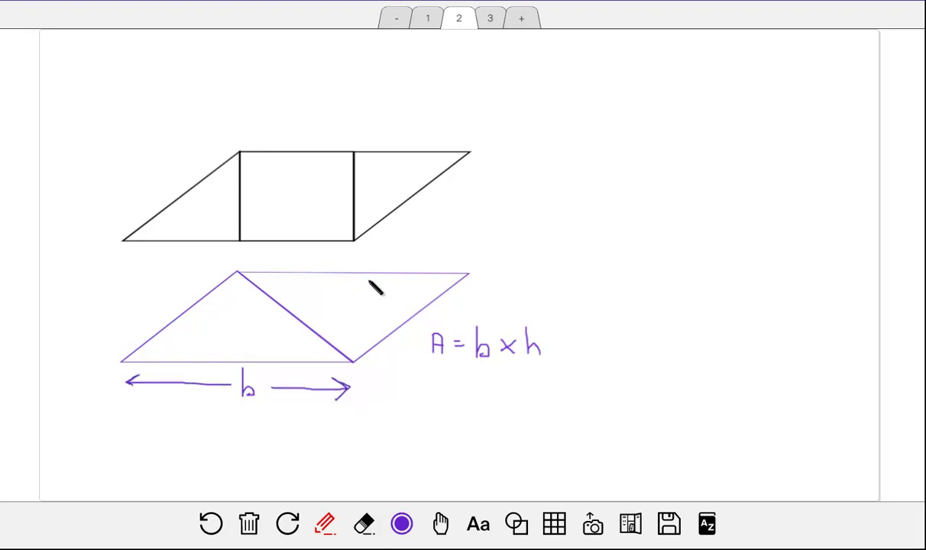
- Draw a dashed height line with a right-angle mark at its top
drag(351, 273, 351, 291)
drag(351, 294, 352, 333)
mouse_move(361, 275)
mouse_down()
mouse_move(332, 321)
mouse_move(341, 321)
mouse_up()
click(442, 524)
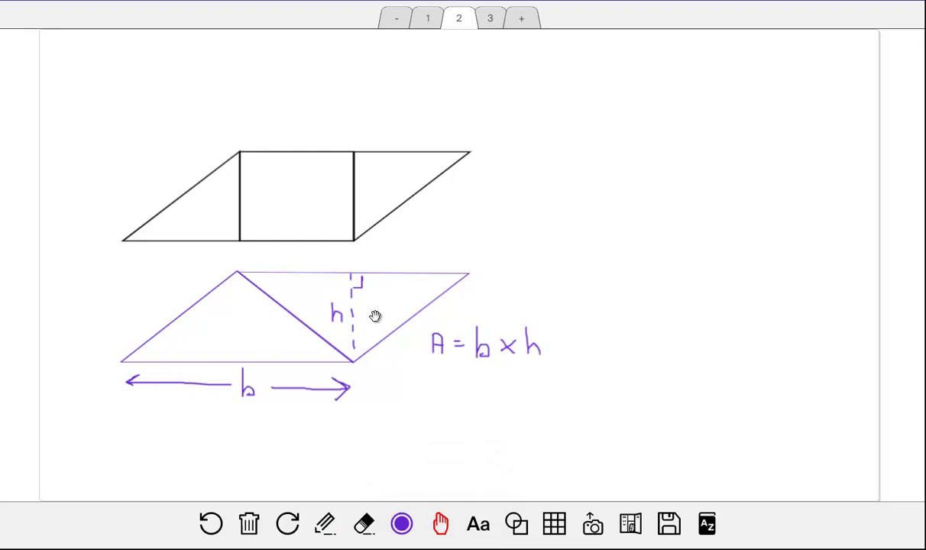
- Pull the left purple triangle away and write A = b×h/2 and A = ½ b×h beneath
drag(216, 288, 171, 284)
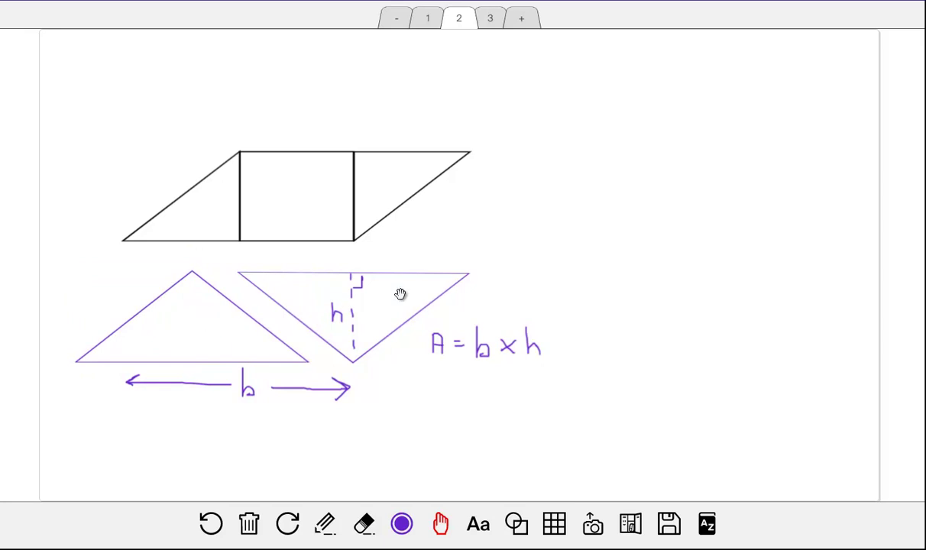
click(324, 523)
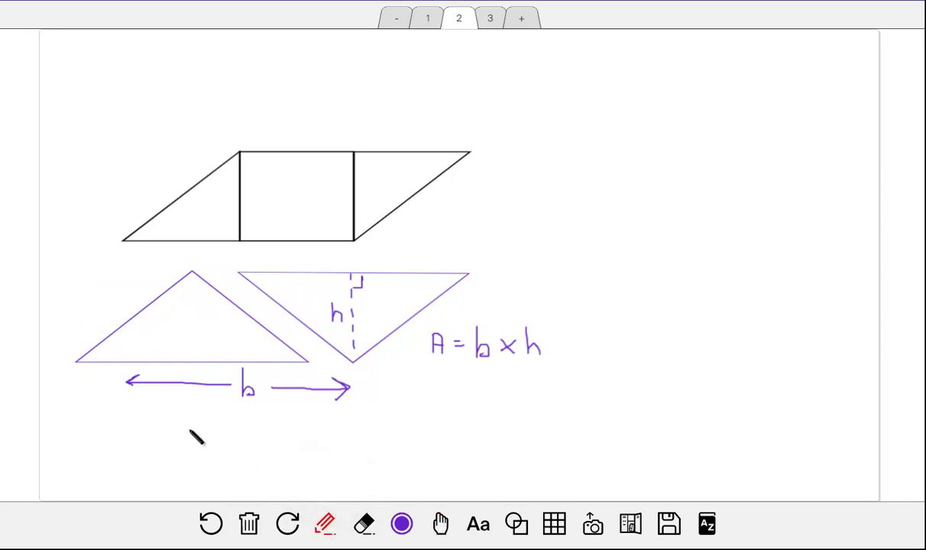
mouse_move(182, 424)
mouse_down()
mouse_move(182, 443)
mouse_move(194, 443)
mouse_move(192, 434)
mouse_move(229, 437)
mouse_up()
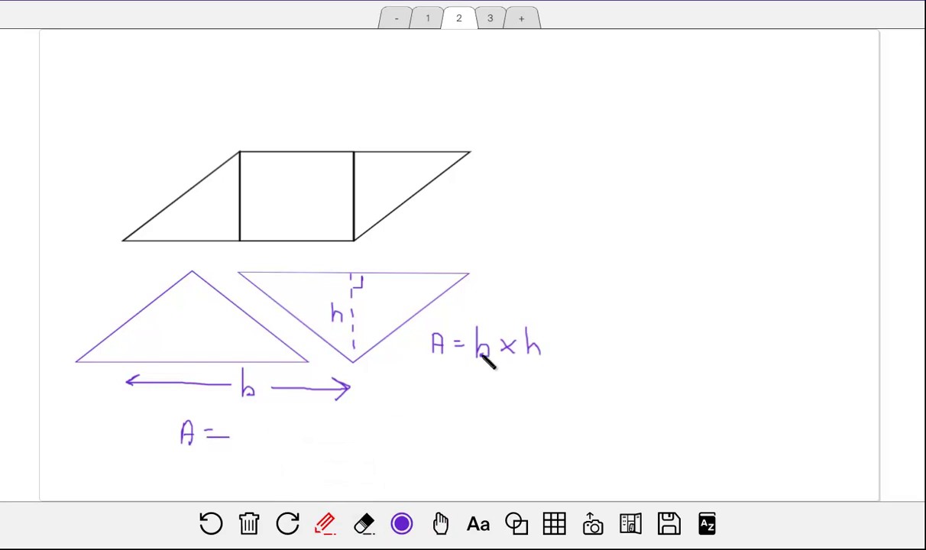
mouse_move(243, 414)
mouse_down()
mouse_move(253, 436)
mouse_move(265, 428)
mouse_move(278, 437)
mouse_move(279, 412)
mouse_move(290, 437)
mouse_move(255, 445)
mouse_move(290, 444)
mouse_move(273, 461)
mouse_move(342, 452)
mouse_move(376, 430)
mouse_move(384, 455)
mouse_move(398, 441)
mouse_up()
mouse_move(388, 449)
mouse_down()
mouse_move(425, 440)
mouse_move(418, 456)
mouse_move(436, 437)
mouse_move(436, 446)
mouse_move(446, 440)
mouse_move(437, 450)
mouse_move(451, 437)
mouse_move(462, 446)
mouse_move(463, 428)
mouse_move(476, 451)
mouse_up()
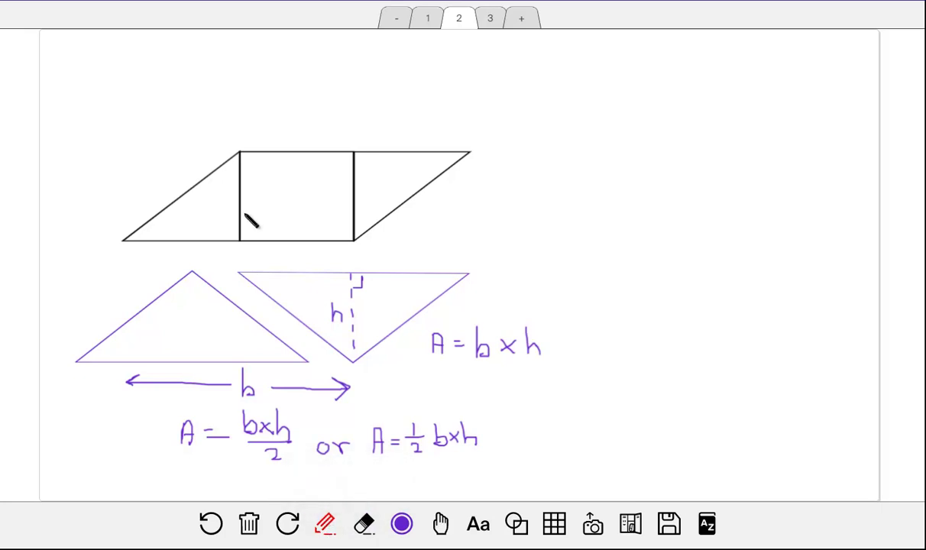
- Move the top parallelogram's left triangle right to form a rectangle
click(440, 523)
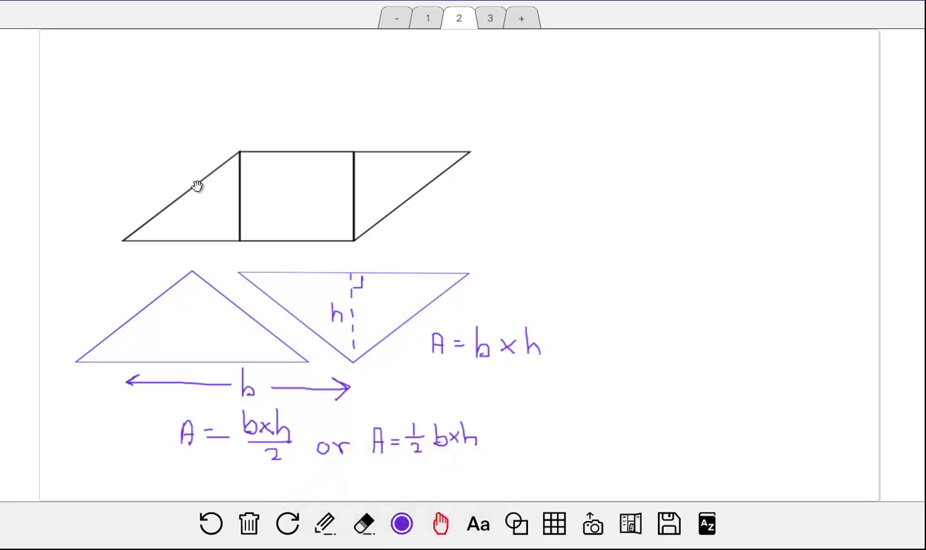
click(192, 186)
drag(192, 186, 426, 186)
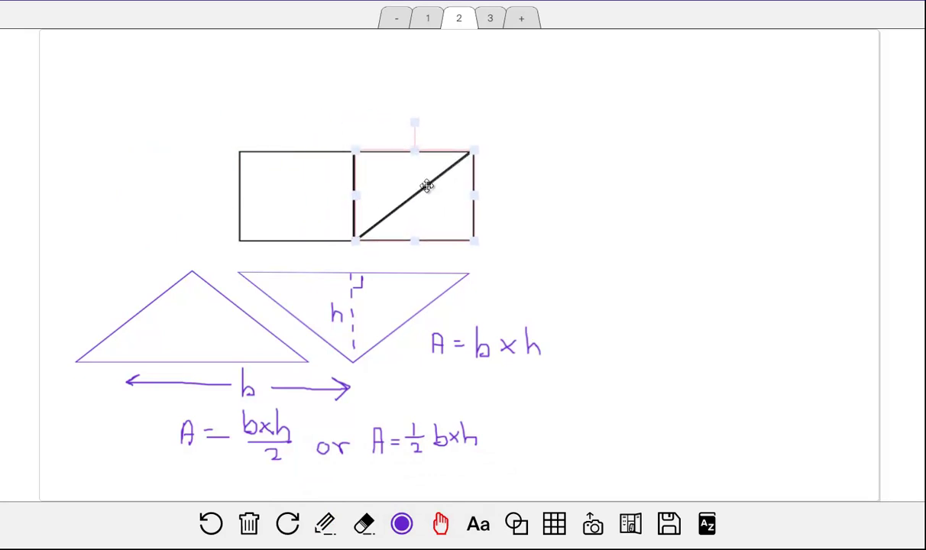
click(448, 250)
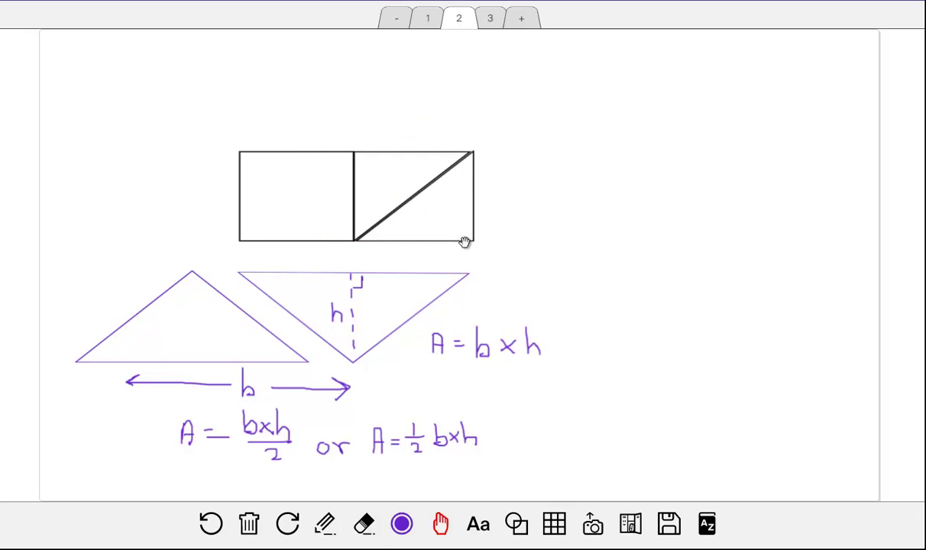
- Label the rectangle's top b with arrows and its right side h
click(327, 525)
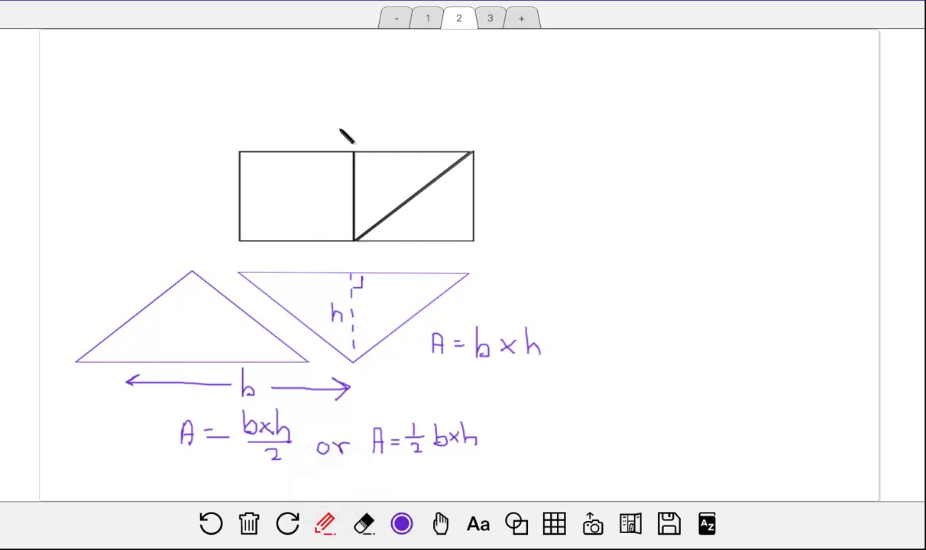
mouse_move(348, 132)
mouse_down()
mouse_move(350, 145)
mouse_move(469, 139)
mouse_move(462, 144)
mouse_up()
mouse_move(331, 133)
mouse_down()
mouse_move(243, 133)
mouse_move(258, 130)
mouse_move(256, 139)
mouse_up()
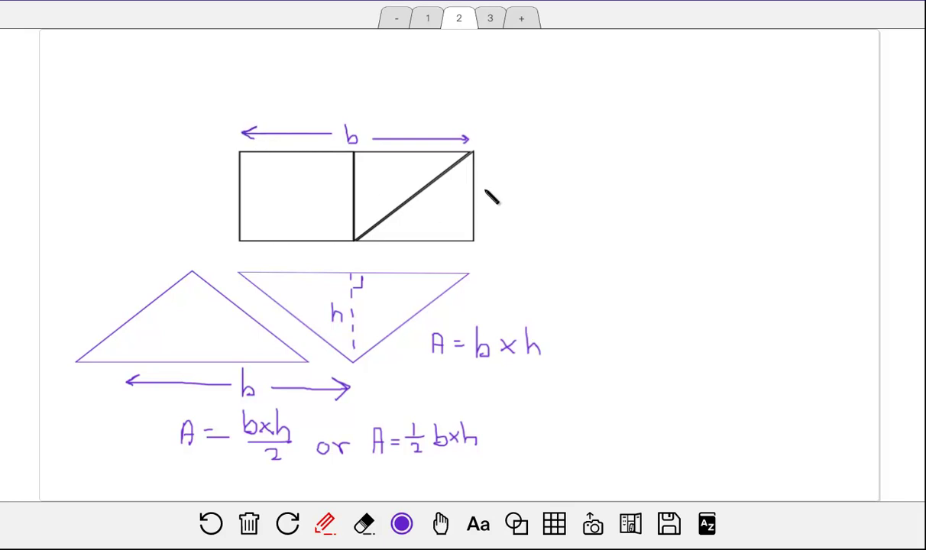
drag(482, 180, 492, 203)
- Draw a green straight line and move it, rotated nearly vertical, to the right side
click(402, 524)
click(389, 467)
click(516, 524)
click(550, 466)
drag(239, 146, 298, 372)
click(404, 374)
drag(292, 371, 759, 195)
drag(701, 169, 714, 198)
click(516, 524)
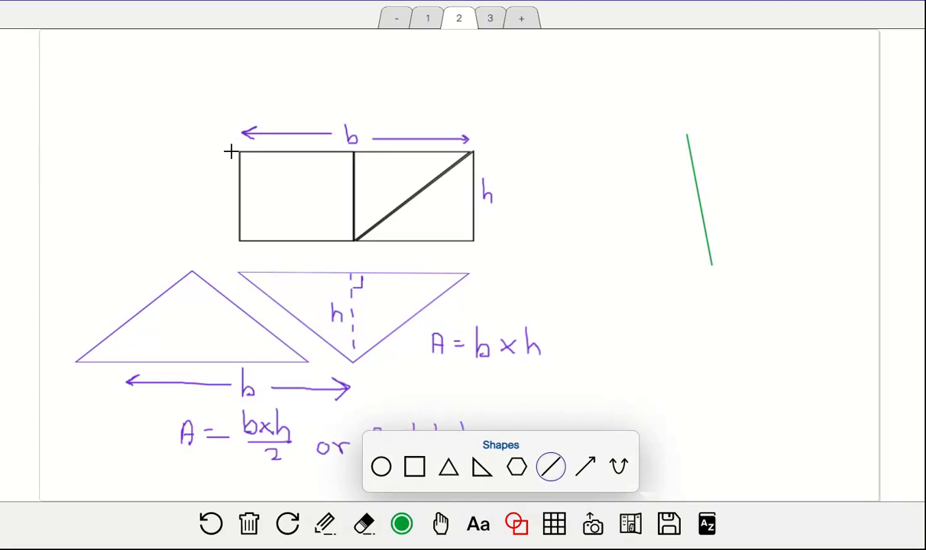
- Draw a green vertical line at the rectangle's left, then undo it
click(516, 524)
click(550, 468)
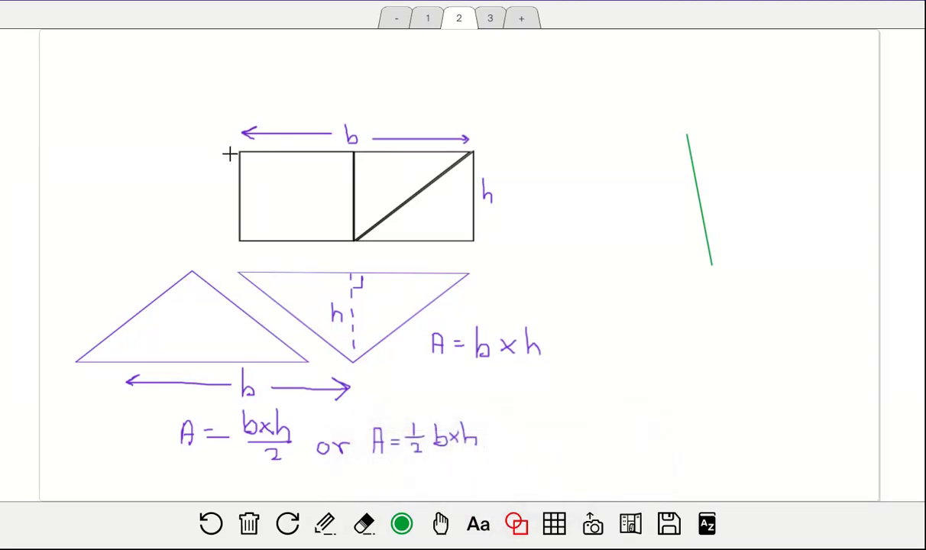
drag(230, 151, 230, 236)
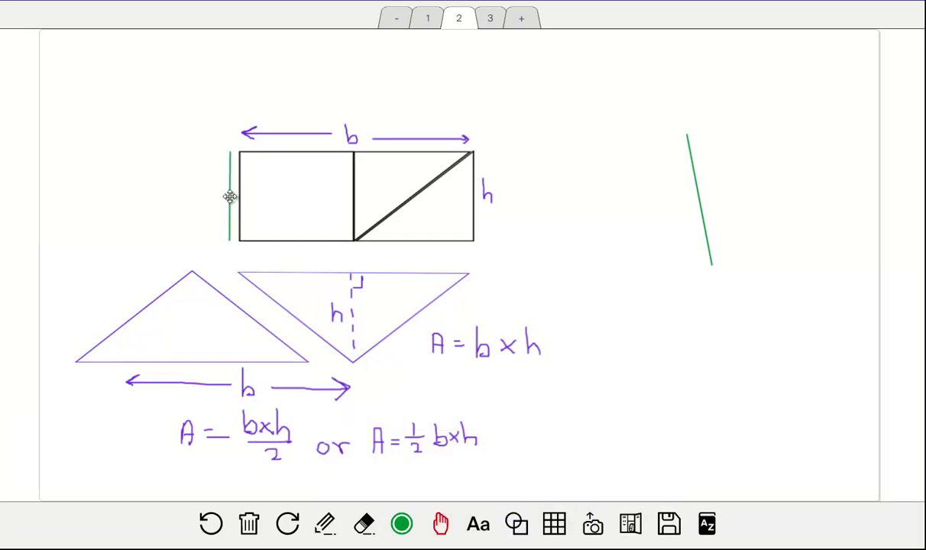
drag(230, 196, 190, 317)
click(100, 221)
click(213, 524)
click(213, 524)
- Erase the green line on the right and go to page 3
click(363, 524)
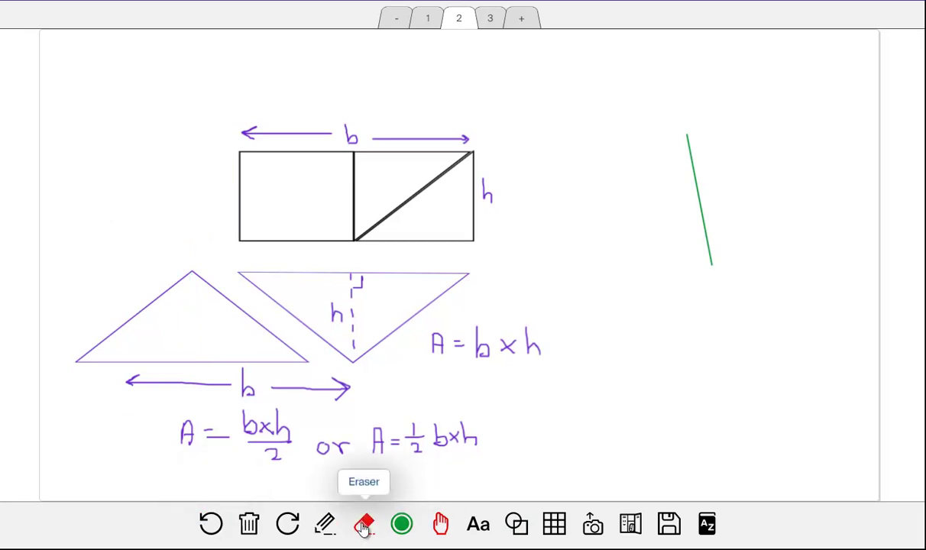
click(703, 230)
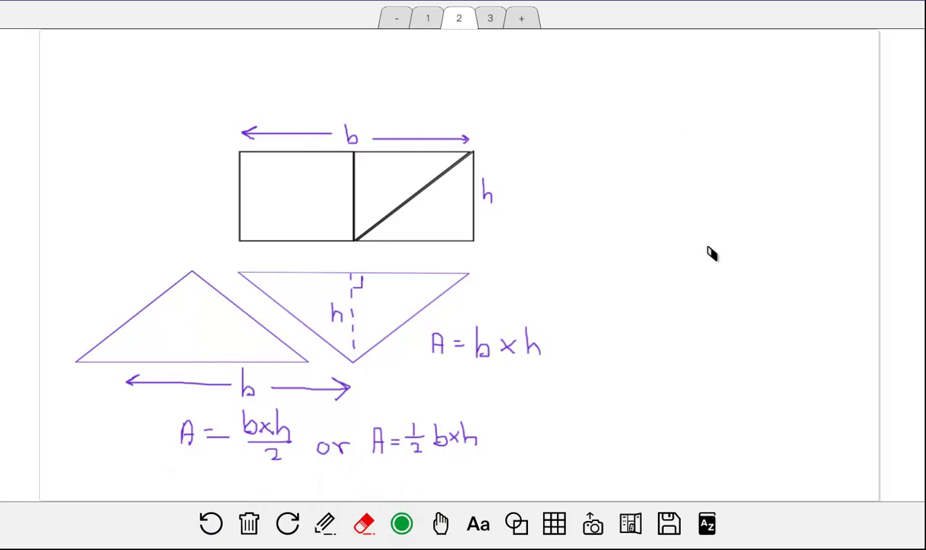
click(330, 523)
click(490, 19)
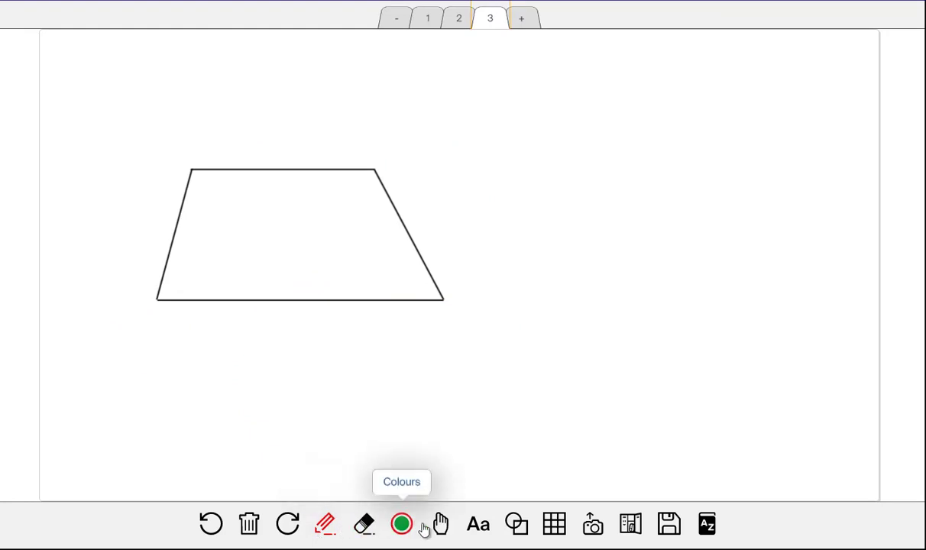
- Label the trapezoid's base b and top side a, each with a green arrow
click(323, 526)
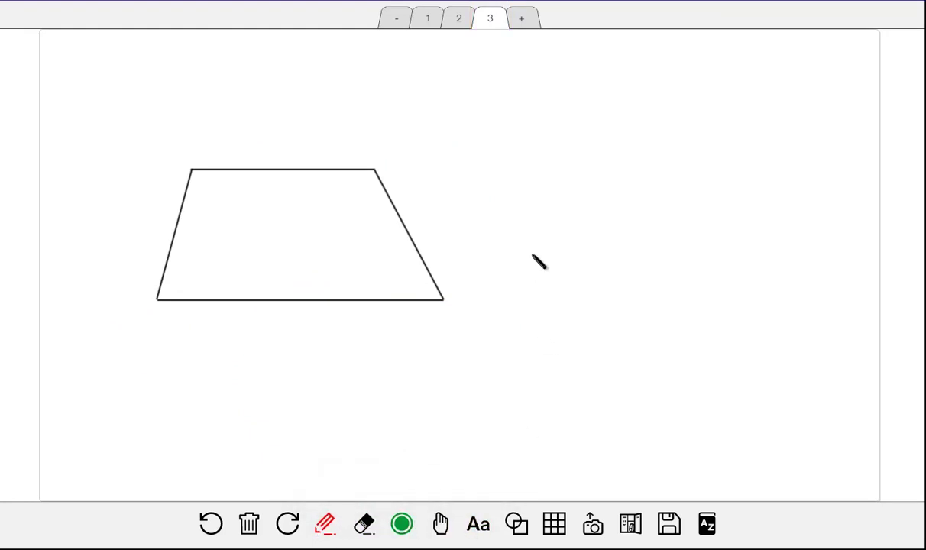
click(539, 194)
mouse_move(297, 311)
mouse_down()
mouse_move(303, 339)
mouse_move(442, 337)
mouse_up()
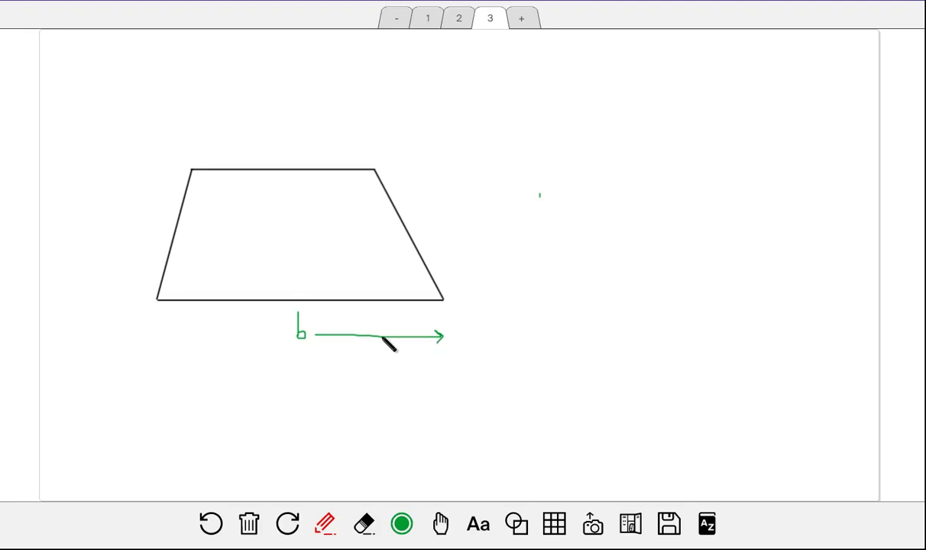
drag(285, 332, 155, 329)
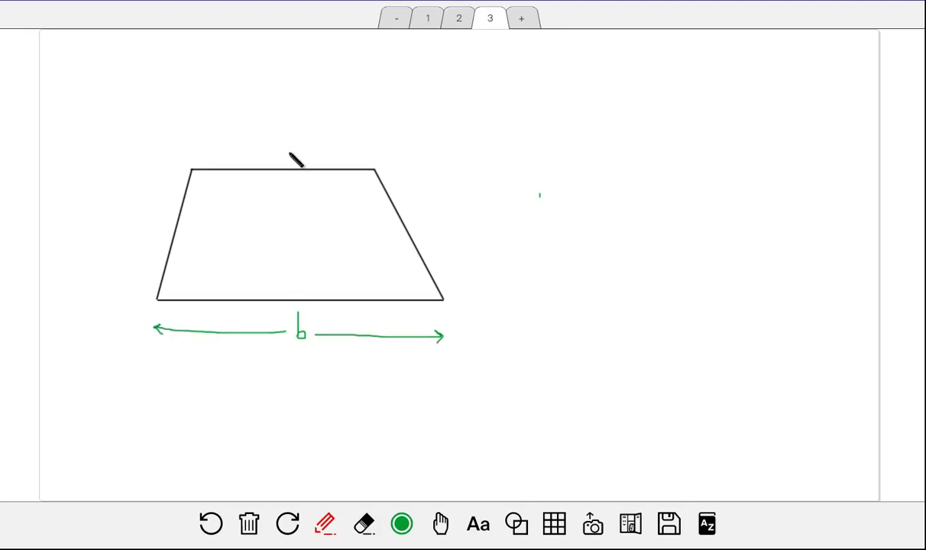
mouse_move(288, 153)
mouse_down()
mouse_move(300, 164)
mouse_move(368, 158)
mouse_up()
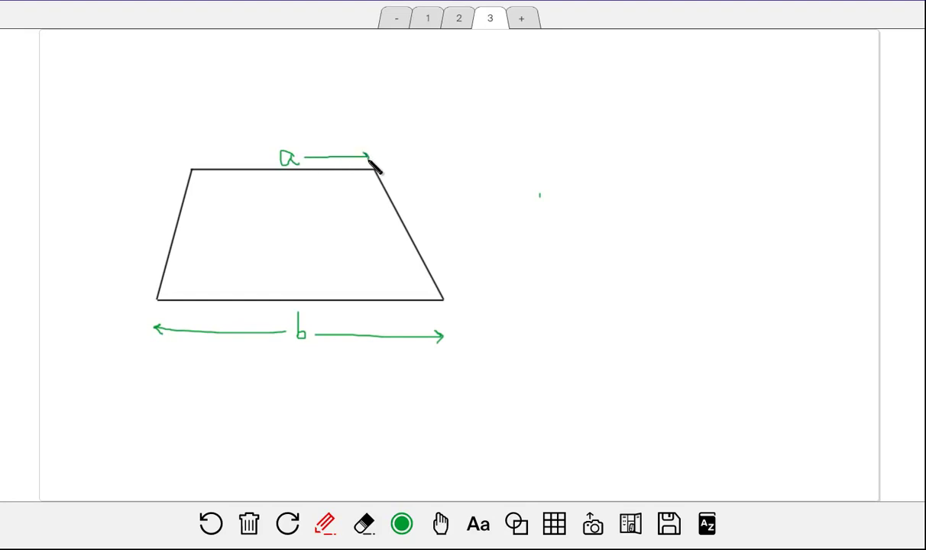
drag(272, 157, 204, 160)
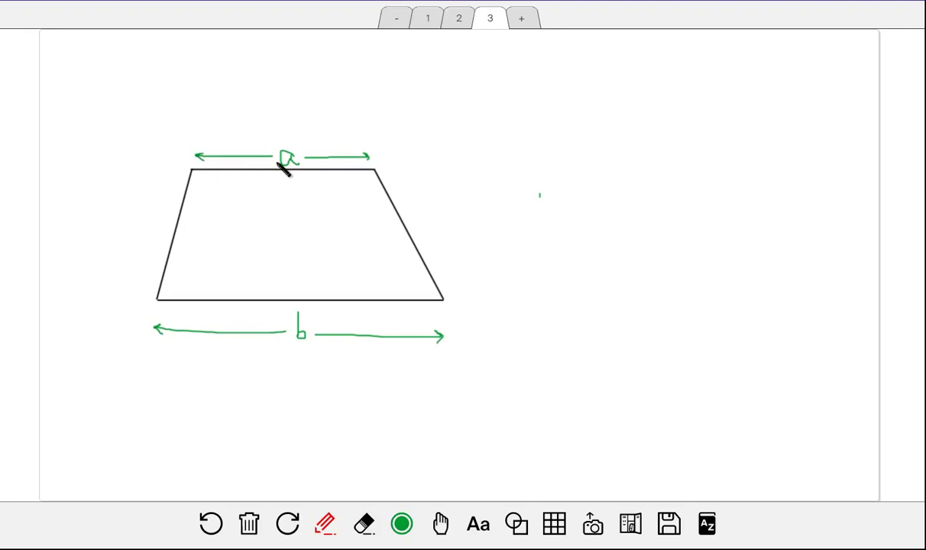
- Write the formula A = h(a+b)/2 to the right of the trapezoid
mouse_move(538, 195)
mouse_down()
mouse_move(550, 163)
mouse_move(556, 197)
mouse_move(554, 185)
mouse_move(579, 186)
mouse_up()
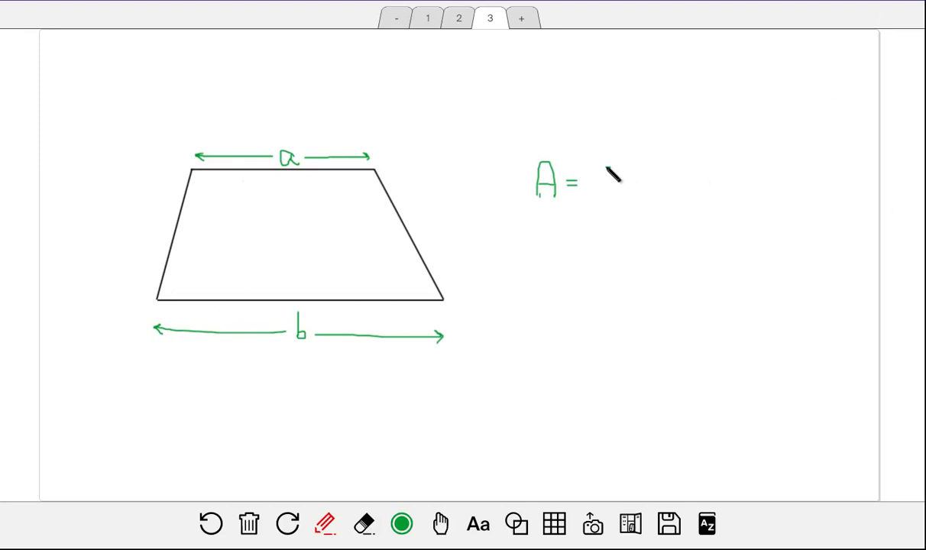
mouse_move(604, 168)
mouse_down()
mouse_move(615, 179)
mouse_move(652, 178)
mouse_move(598, 170)
mouse_move(602, 185)
mouse_up()
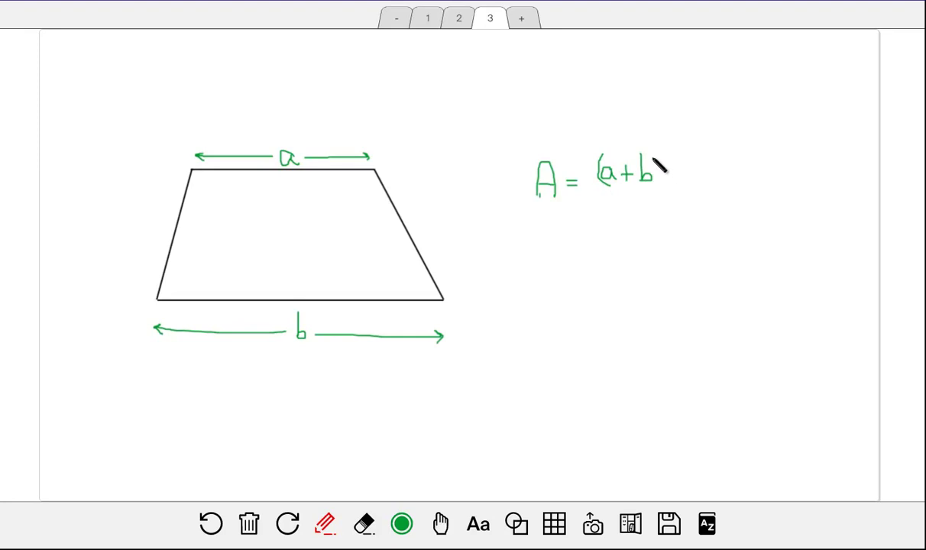
drag(658, 155, 661, 181)
mouse_move(603, 190)
mouse_down()
mouse_move(653, 189)
mouse_move(622, 205)
mouse_move(633, 206)
mouse_up()
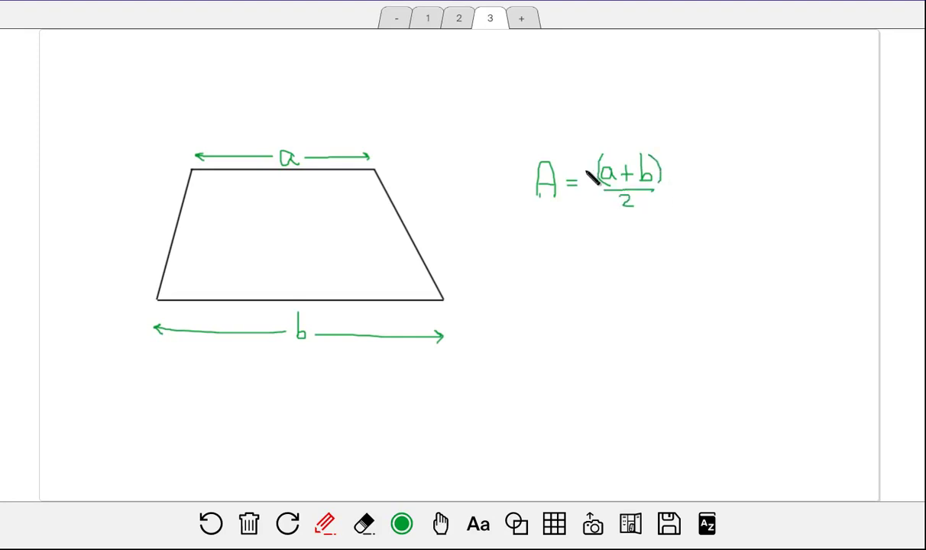
drag(586, 165, 589, 178)
click(402, 524)
click(415, 466)
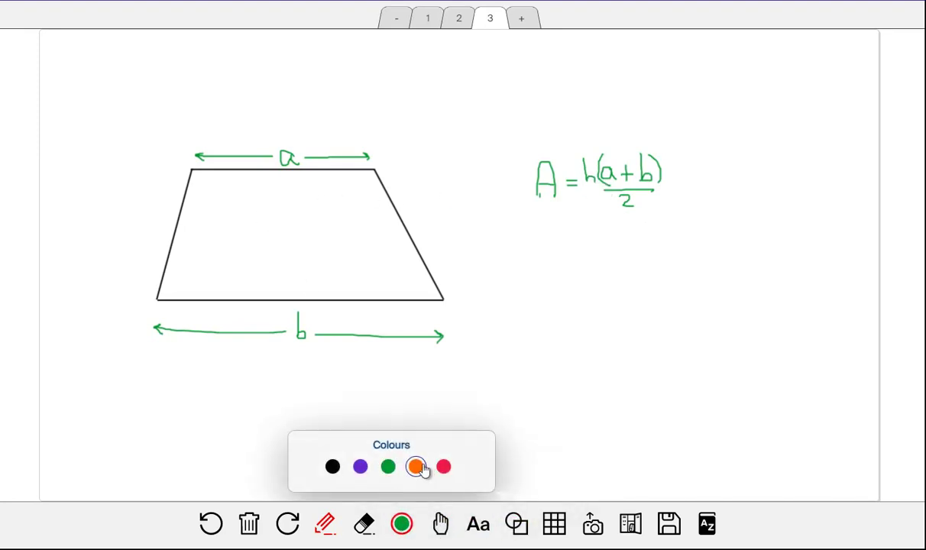
- Draw orange vertical height lines from the top-right and top-left corners down to the base
click(516, 524)
click(546, 467)
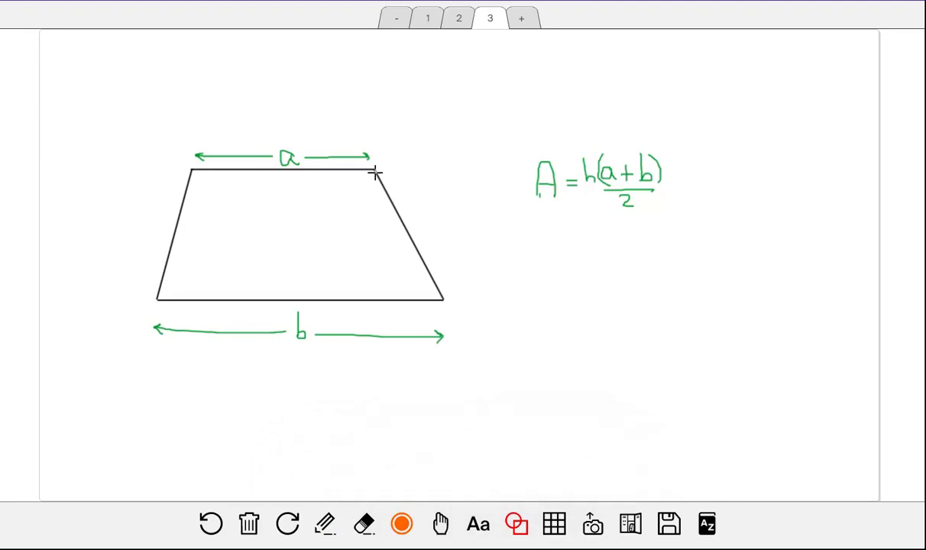
drag(375, 170, 375, 299)
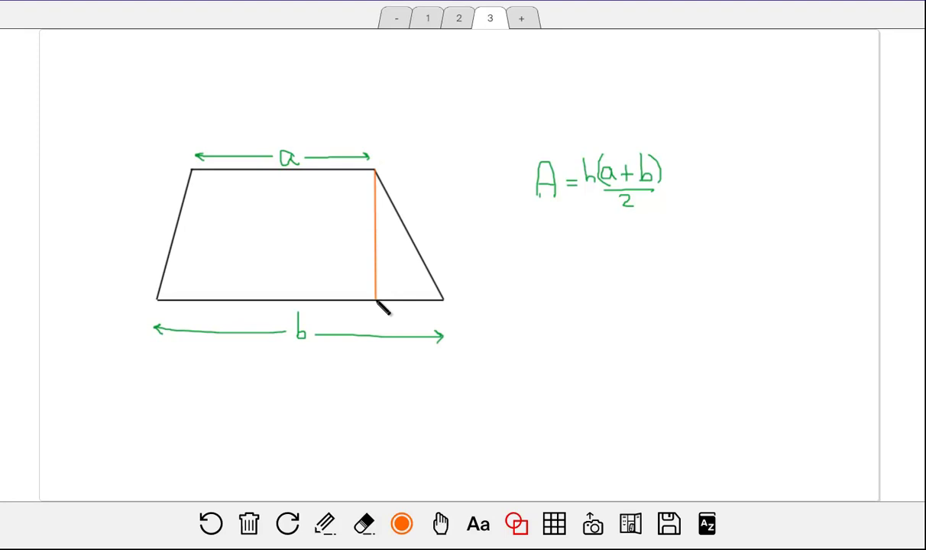
click(325, 524)
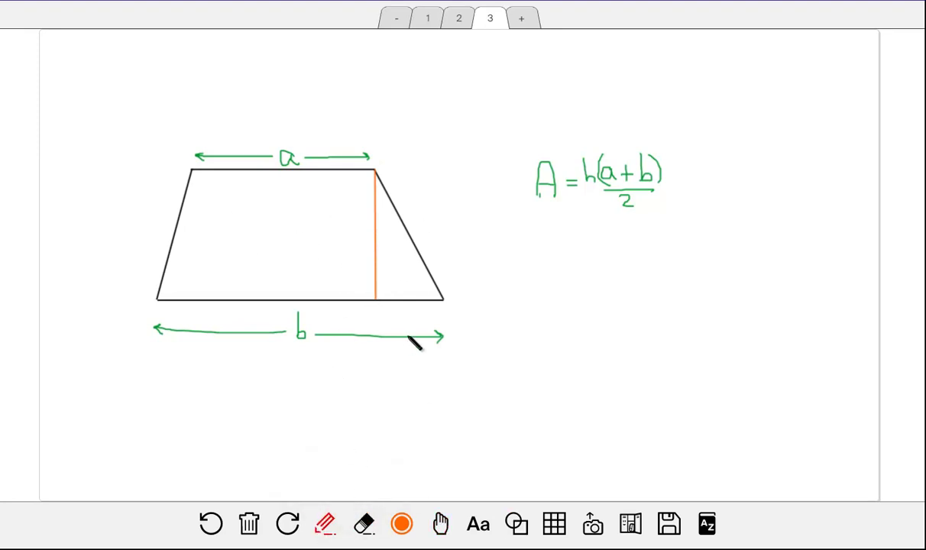
click(516, 524)
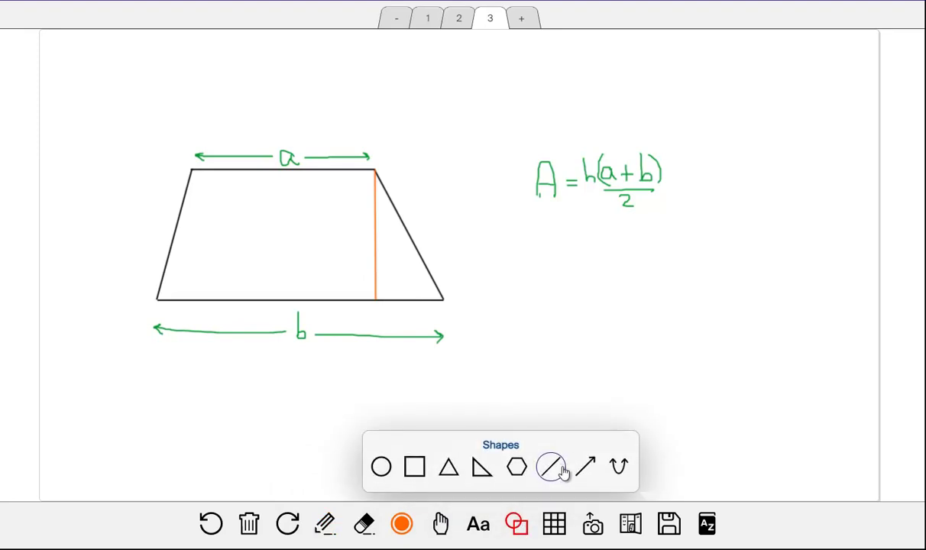
click(560, 470)
drag(190, 169, 192, 300)
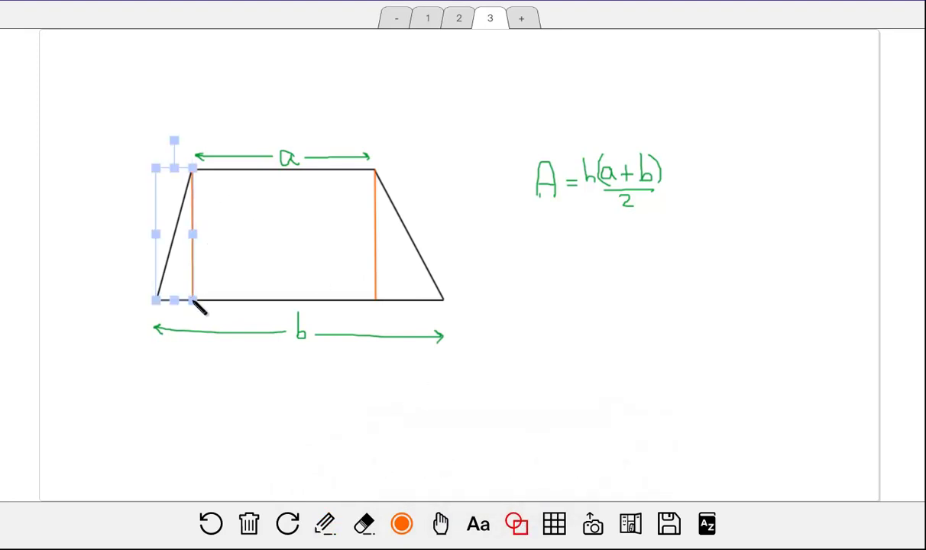
click(197, 306)
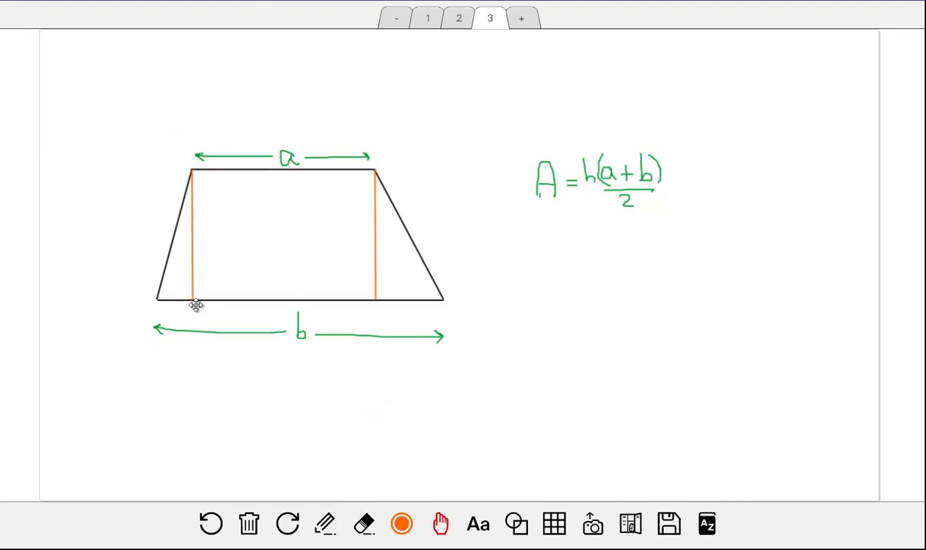
click(326, 523)
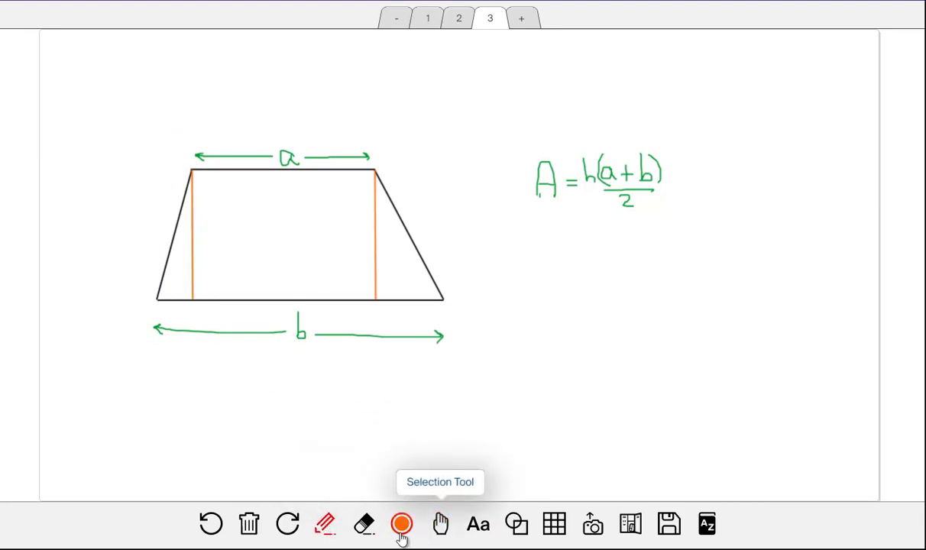
- Draw a red vertical line just left of the trapezoid's left slanted side
click(401, 524)
click(443, 467)
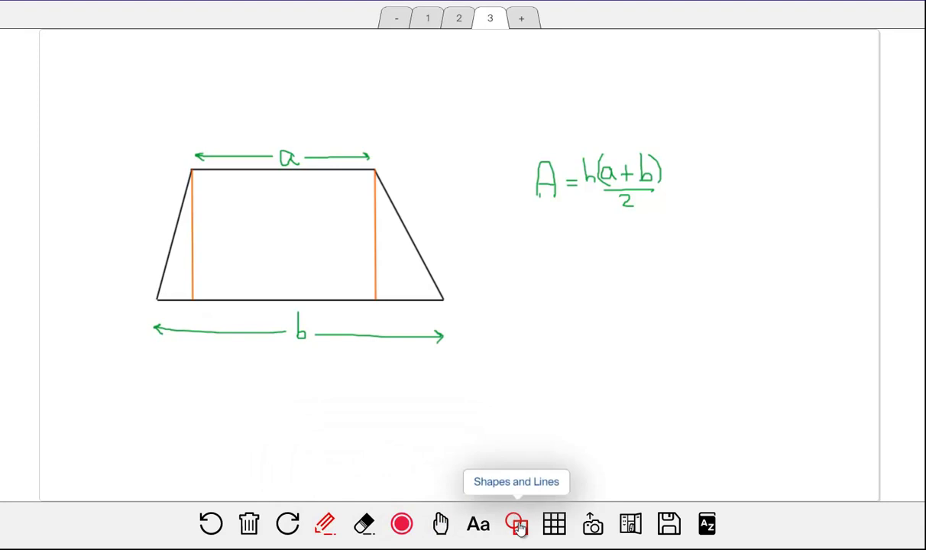
click(516, 524)
click(551, 465)
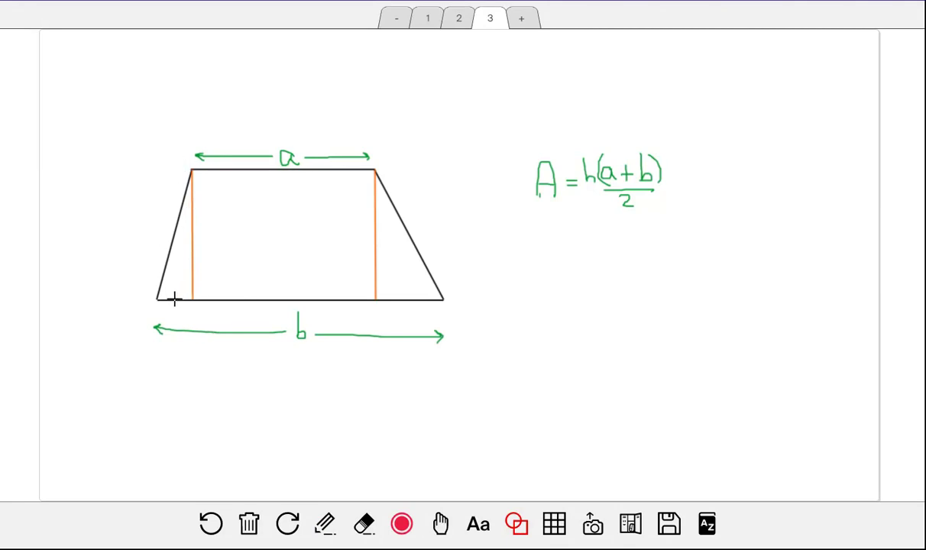
drag(177, 287, 177, 168)
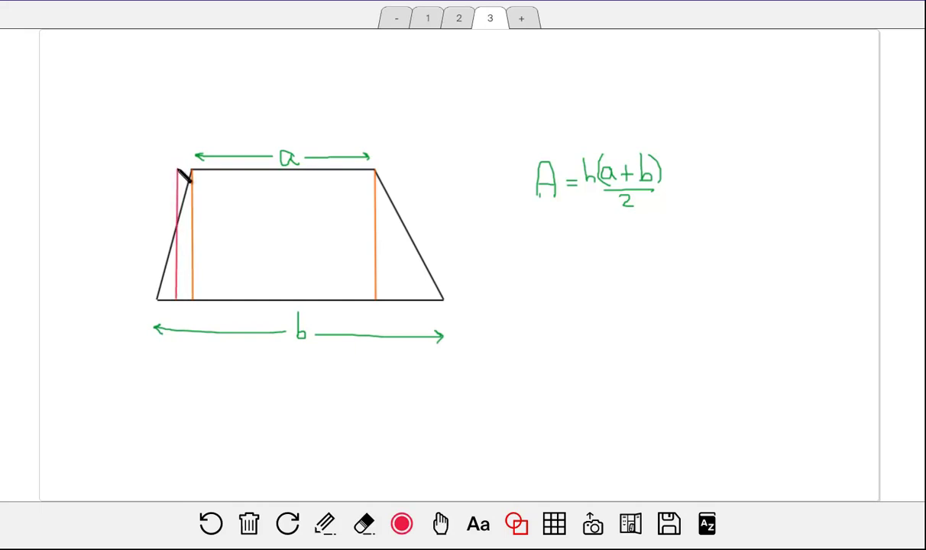
key(Escape)
click(177, 267)
click(127, 267)
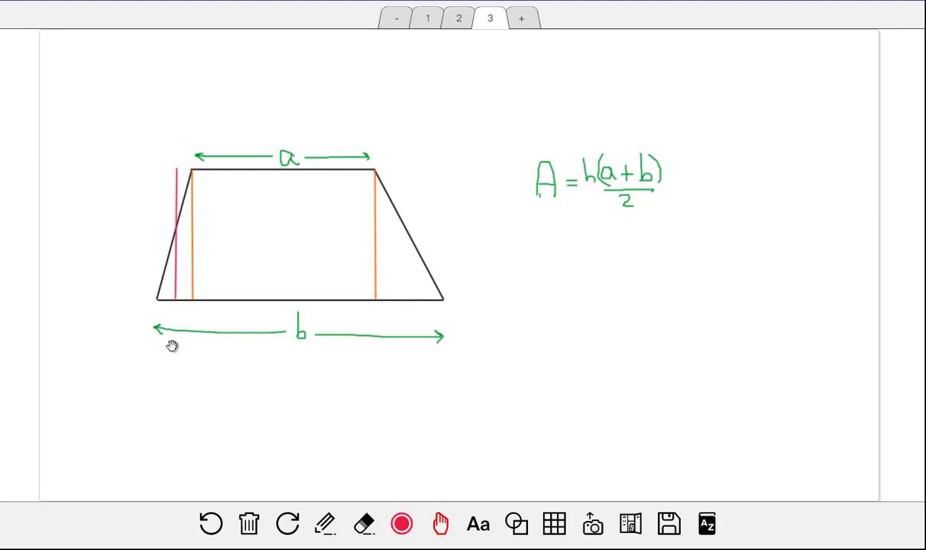
- Draw a short red segment from that vertical line to the top-left corner
click(517, 523)
click(554, 466)
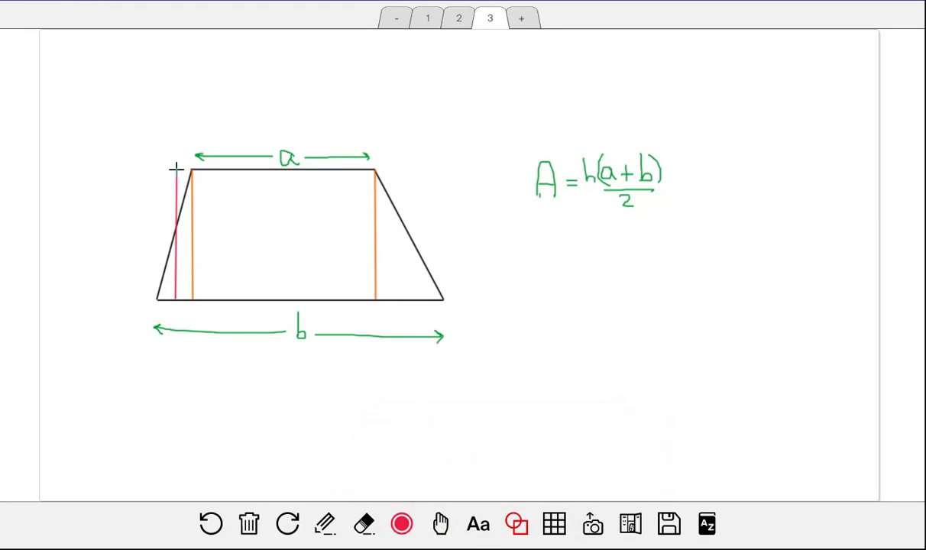
drag(176, 167, 200, 182)
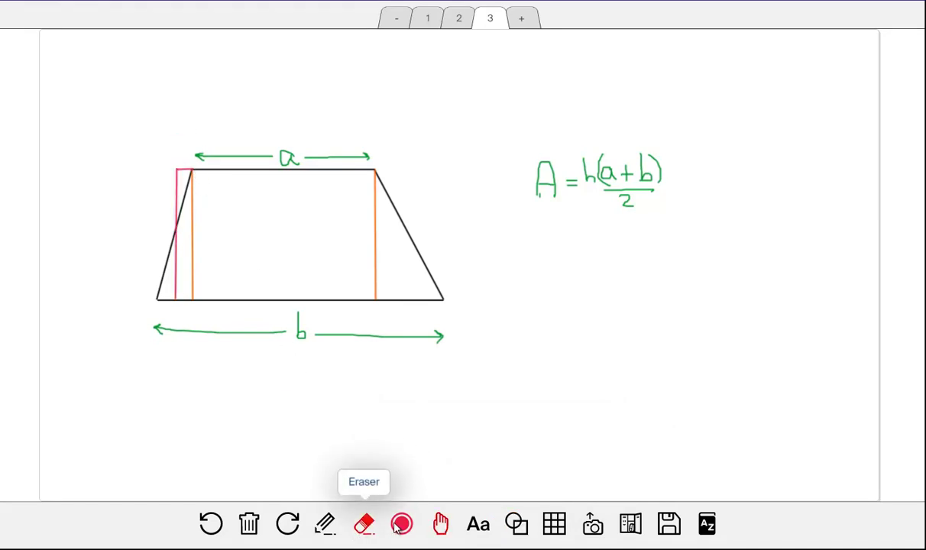
click(516, 523)
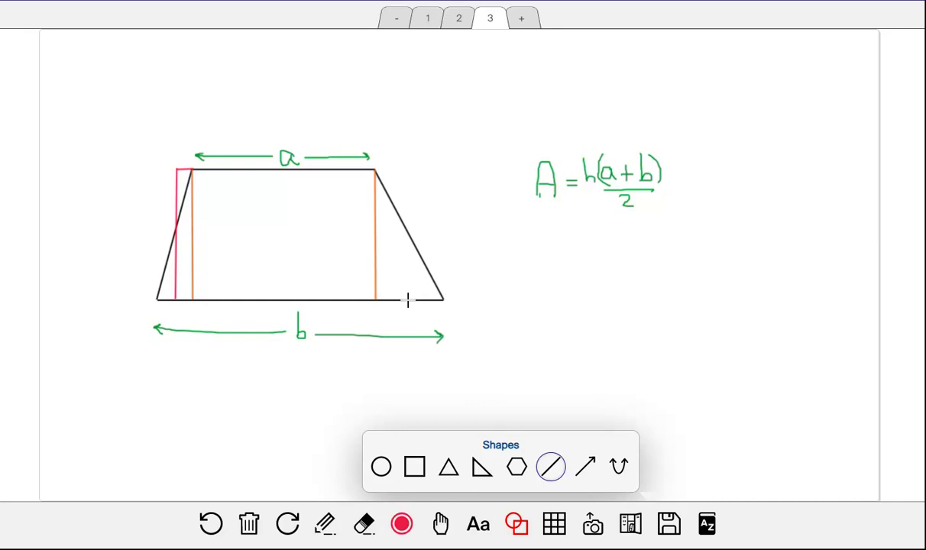
mouse_move(408, 300)
mouse_down()
mouse_move(407, 264)
mouse_move(406, 300)
mouse_up()
click(508, 347)
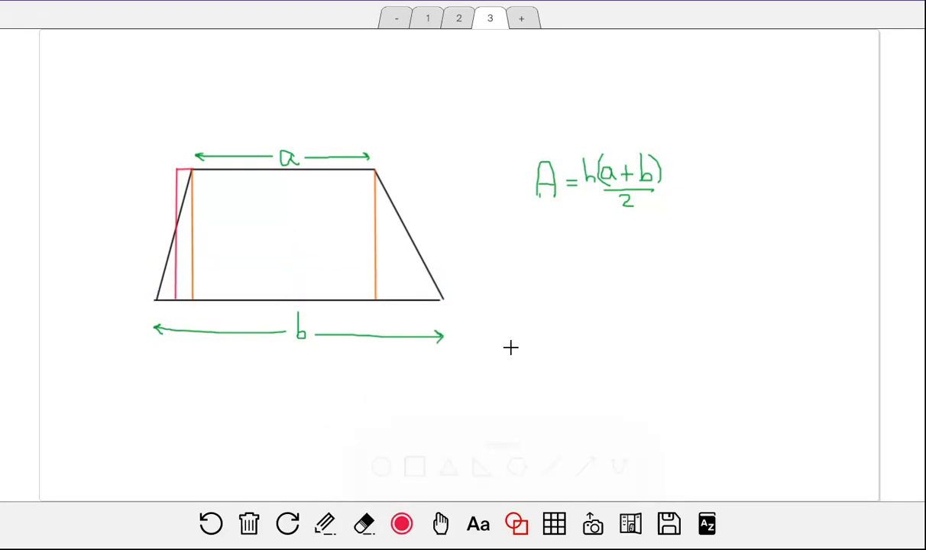
- Draw a red vertical line through the right side and extend the top edge to meet it
click(517, 524)
click(550, 465)
drag(407, 169, 409, 298)
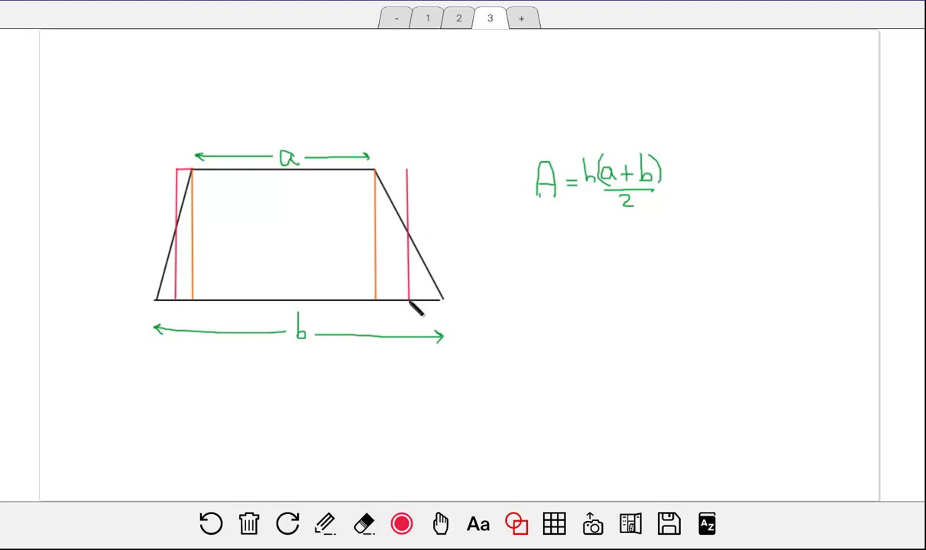
click(516, 524)
click(550, 465)
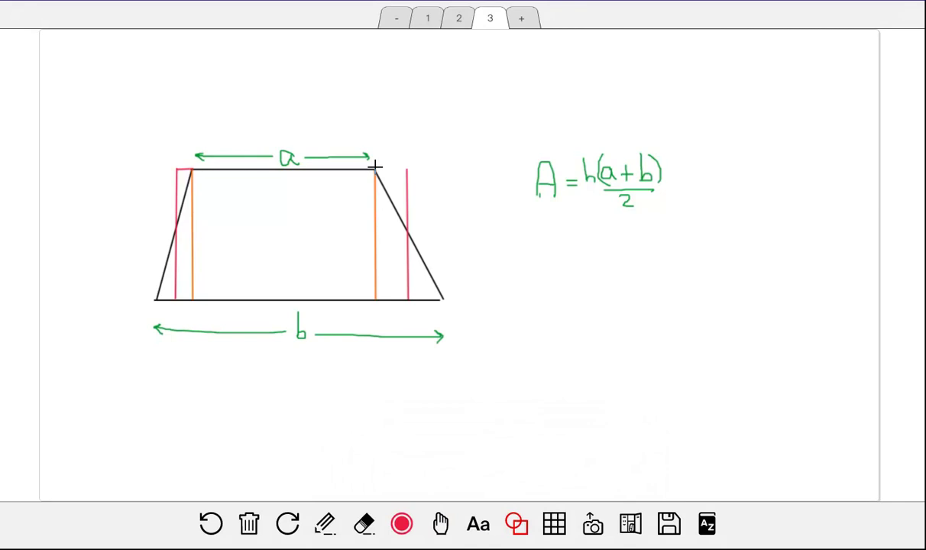
drag(376, 168, 409, 174)
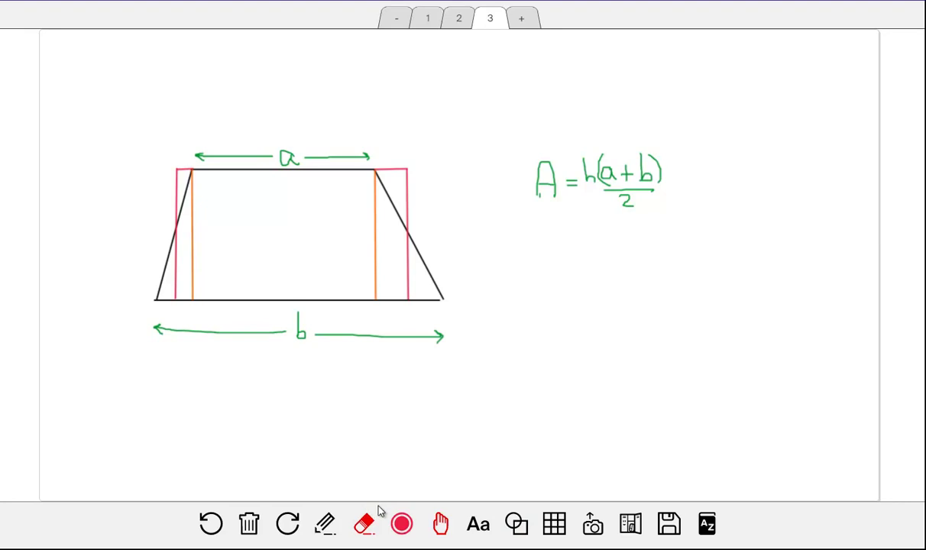
- Draw a purple rectangle and resize it to cover the red outline over the trapezoid
click(520, 524)
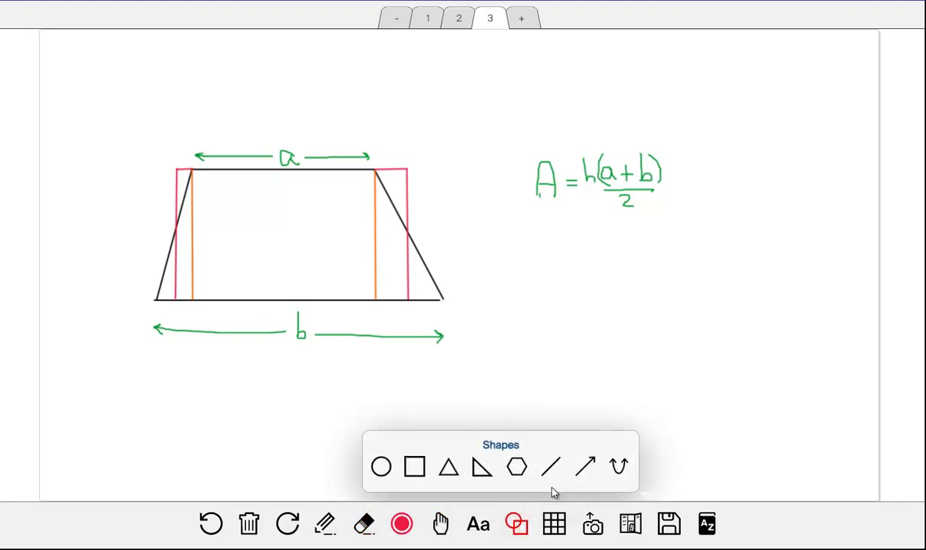
click(401, 524)
click(359, 466)
click(516, 524)
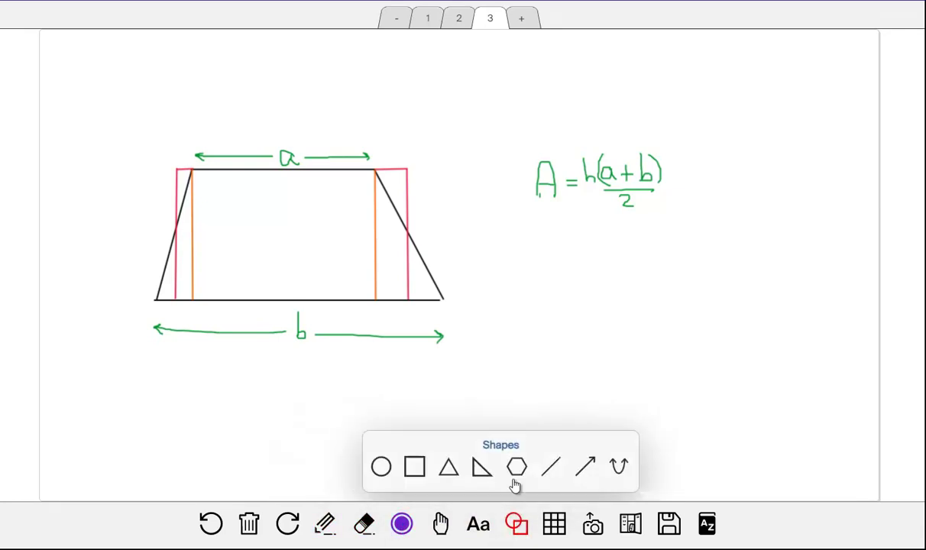
click(414, 467)
click(588, 307)
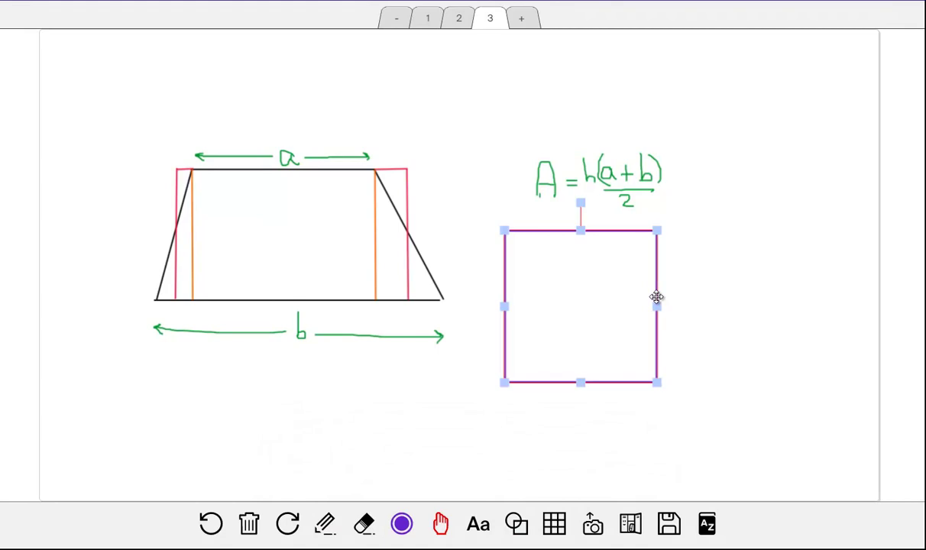
drag(595, 233, 309, 171)
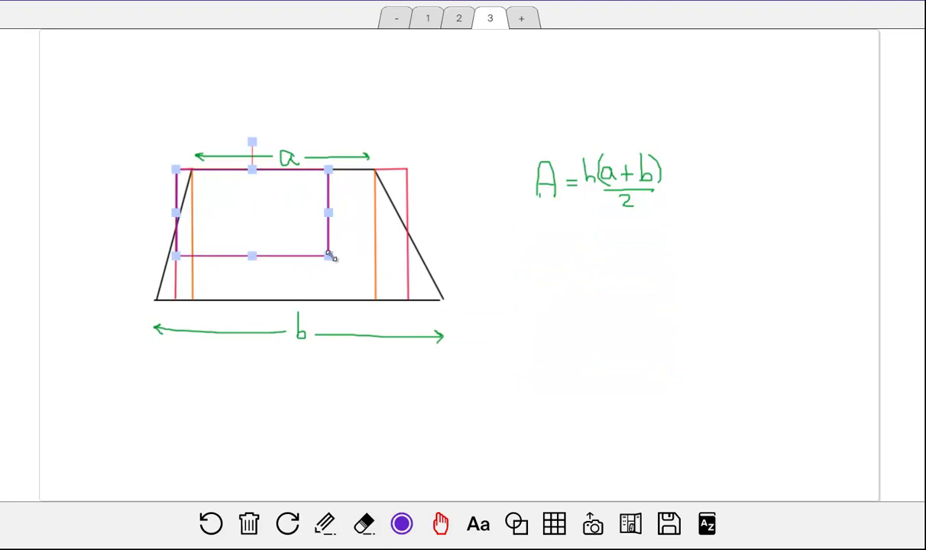
drag(328, 256, 407, 300)
click(553, 293)
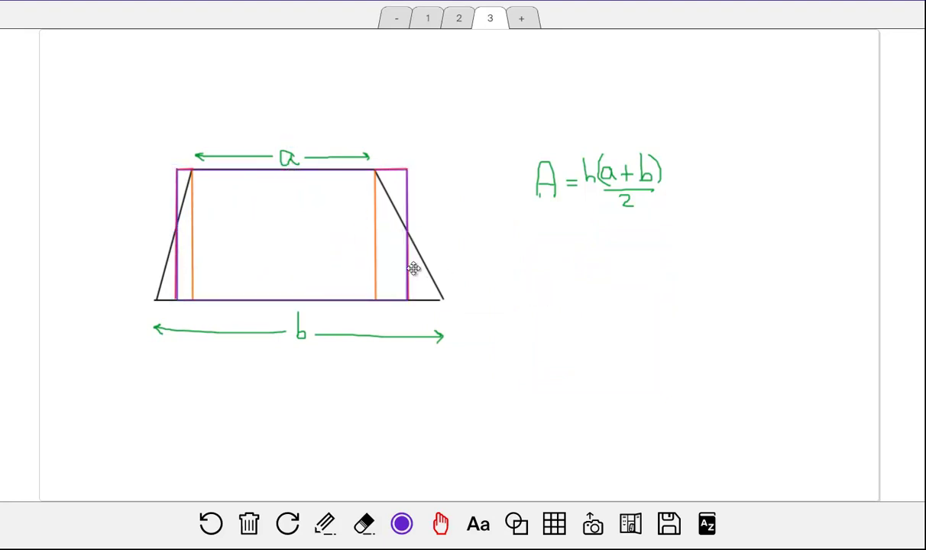
- Move the purple rectangle to the lower right, then undo to restore it over the trapezoid
drag(407, 270, 816, 419)
click(569, 257)
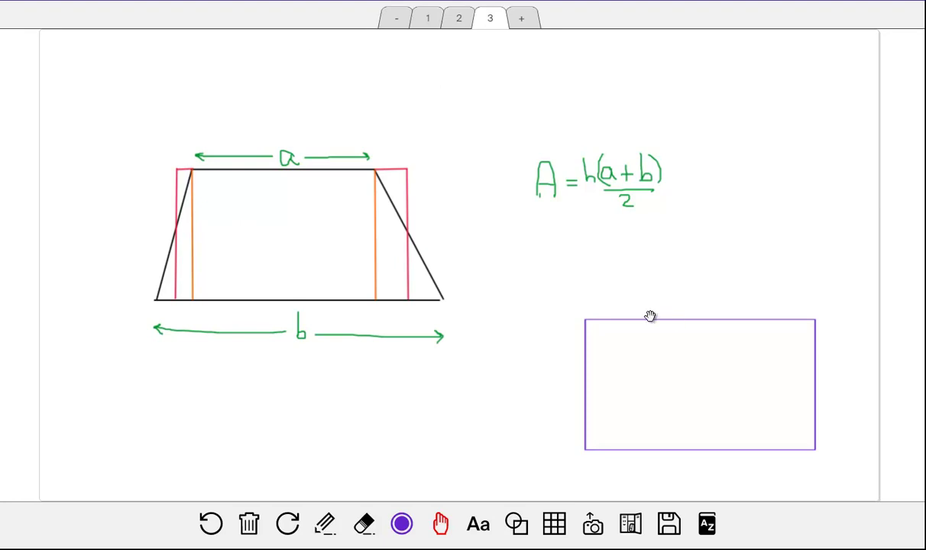
click(219, 521)
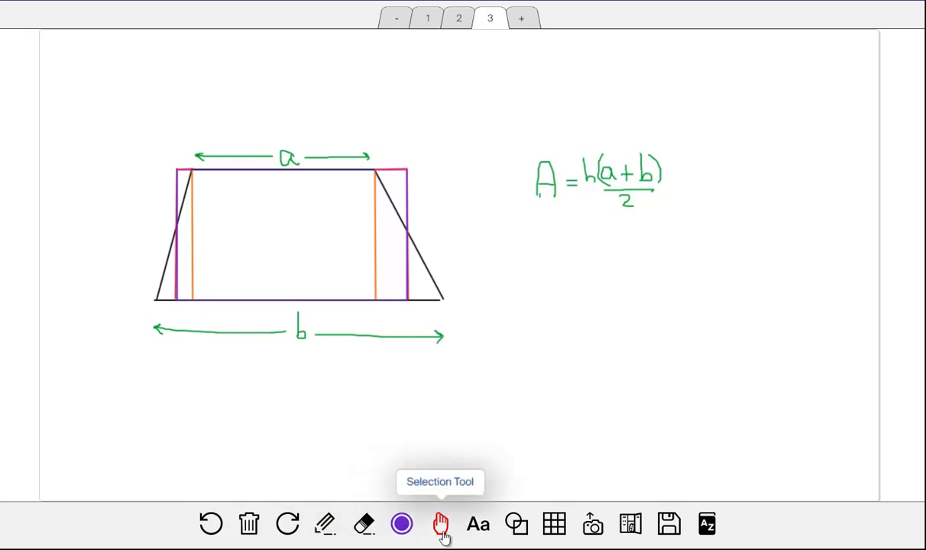
- Switch the pen to green and hatch the lower-left, top-left, top-right and lower-right corner triangles
click(402, 524)
click(387, 465)
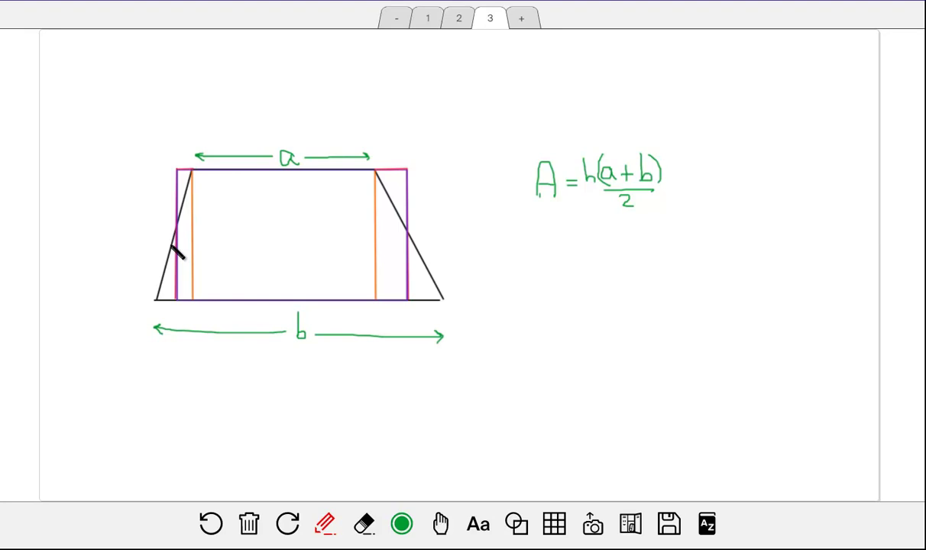
drag(175, 255, 161, 292)
mouse_move(188, 174)
mouse_down()
mouse_move(177, 174)
mouse_move(178, 192)
mouse_up()
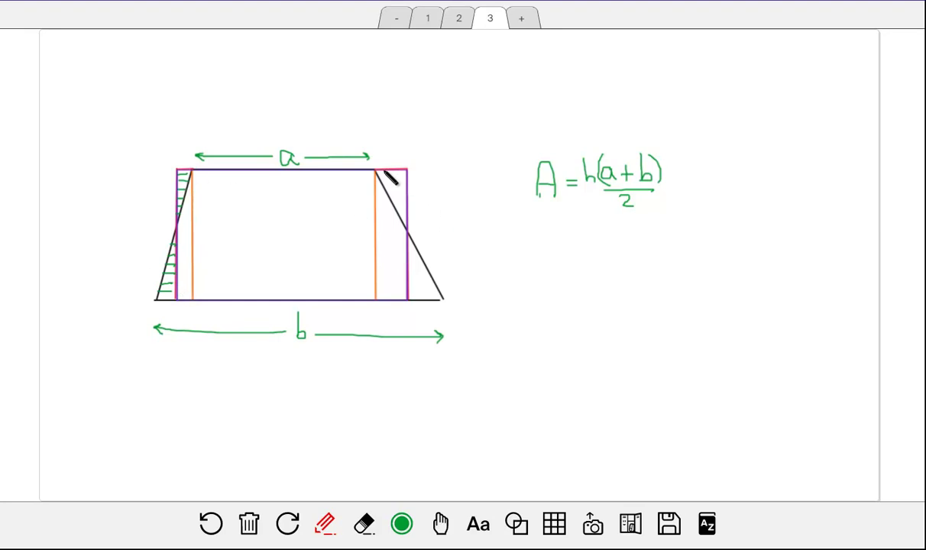
drag(381, 187, 396, 172)
drag(395, 197, 403, 174)
drag(397, 209, 405, 186)
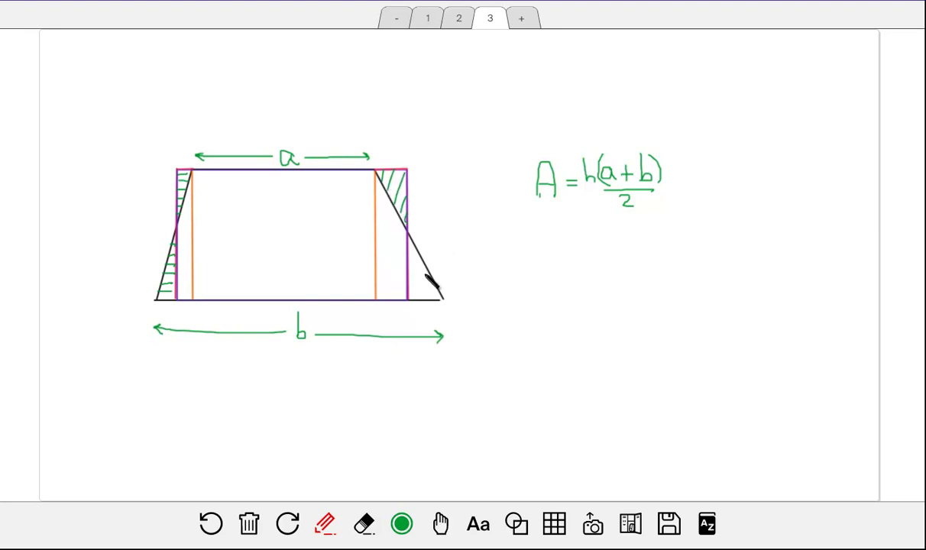
mouse_move(407, 260)
mouse_down()
mouse_move(409, 285)
mouse_move(432, 289)
mouse_up()
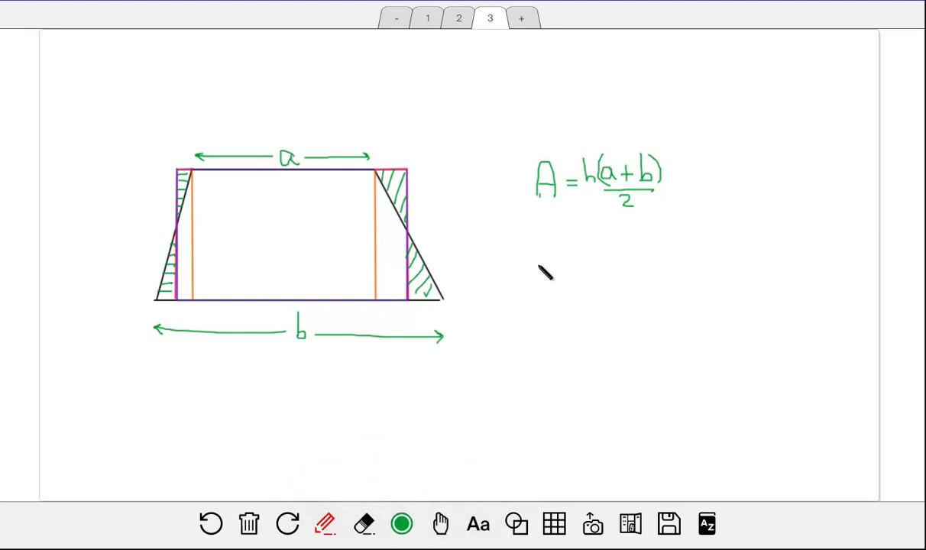
- Handwrite A = h × (a+b)/2 beneath the first formula and circle the (a+b)/2 fraction
mouse_move(539, 267)
mouse_down()
mouse_move(548, 239)
mouse_move(557, 266)
mouse_move(546, 255)
mouse_move(599, 266)
mouse_move(607, 258)
mouse_move(611, 271)
mouse_move(629, 258)
mouse_move(625, 265)
mouse_move(624, 252)
mouse_move(635, 261)
mouse_move(653, 244)
mouse_move(677, 256)
mouse_move(670, 251)
mouse_move(694, 246)
mouse_move(697, 261)
mouse_move(682, 283)
mouse_up()
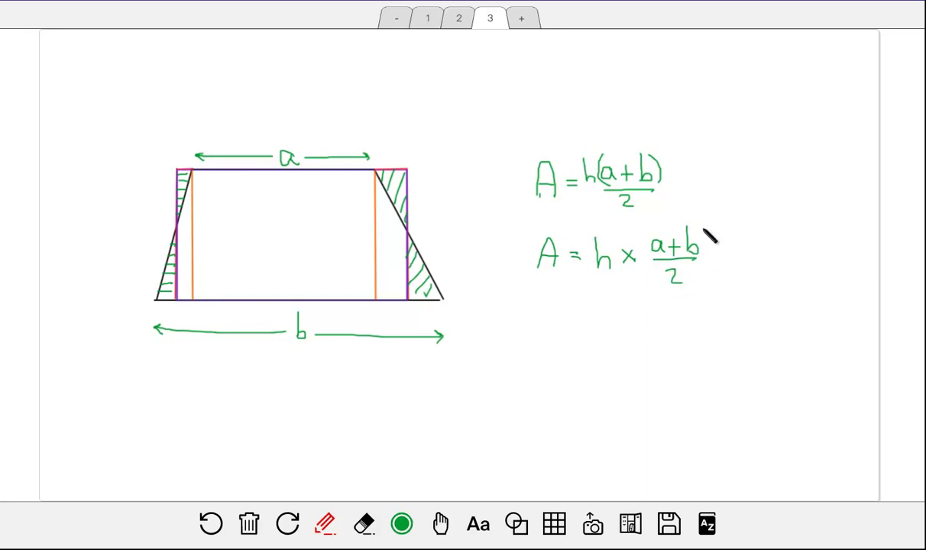
mouse_move(701, 226)
mouse_down()
mouse_move(646, 238)
mouse_move(652, 290)
mouse_move(679, 296)
mouse_move(706, 286)
mouse_move(705, 228)
mouse_up()
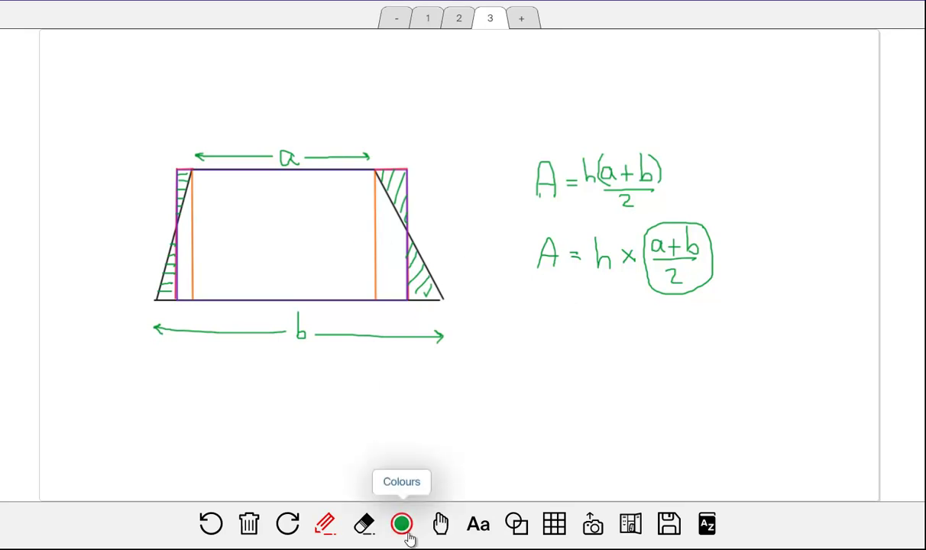
click(516, 524)
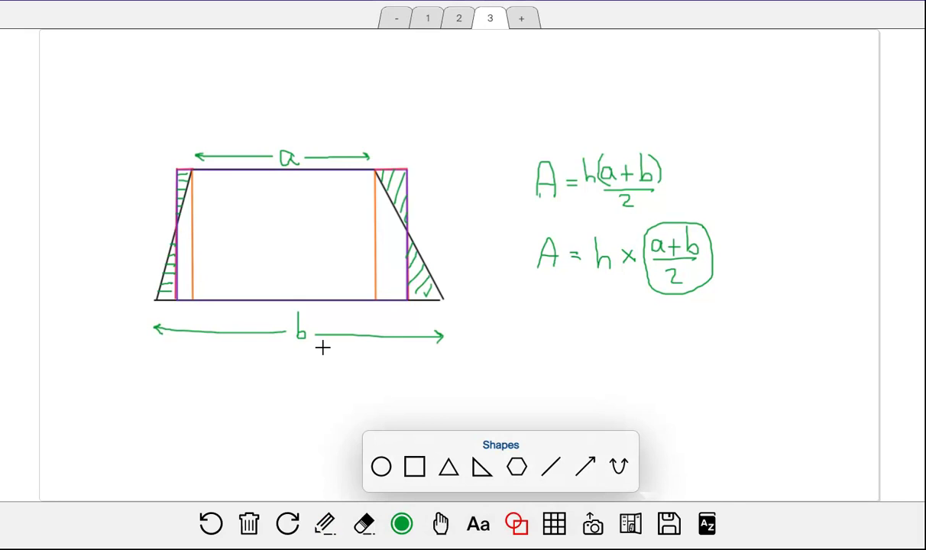
- Set the Shapes tool to straight lines, leaving the purple rectangle deselected
click(177, 228)
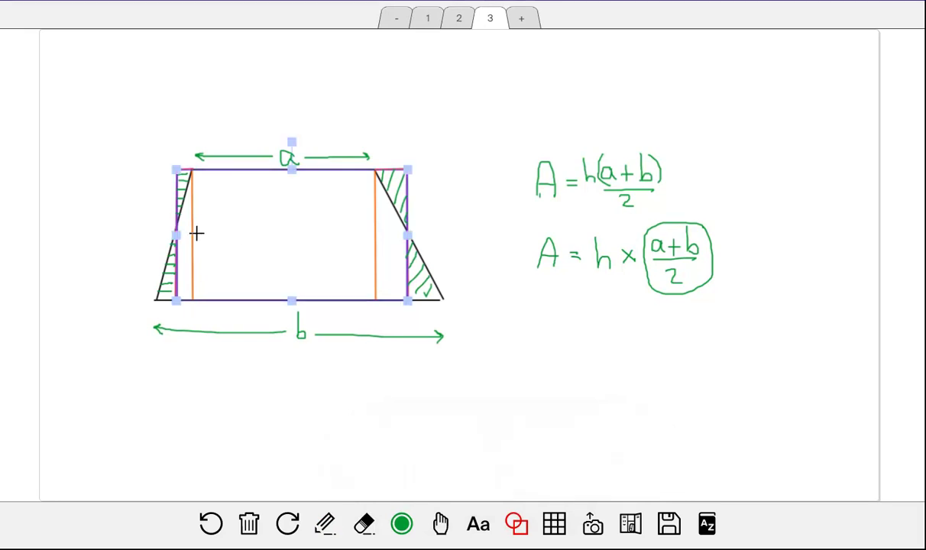
click(516, 524)
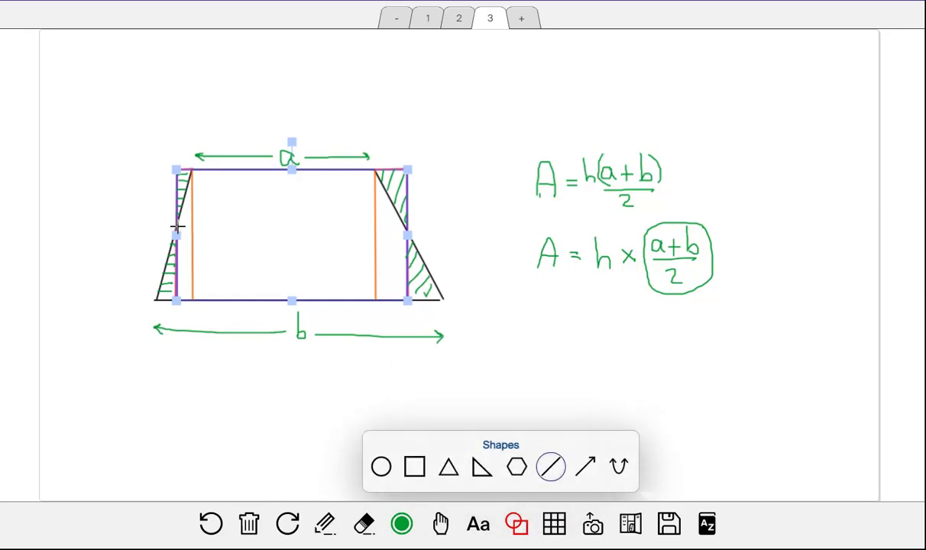
drag(177, 227, 178, 223)
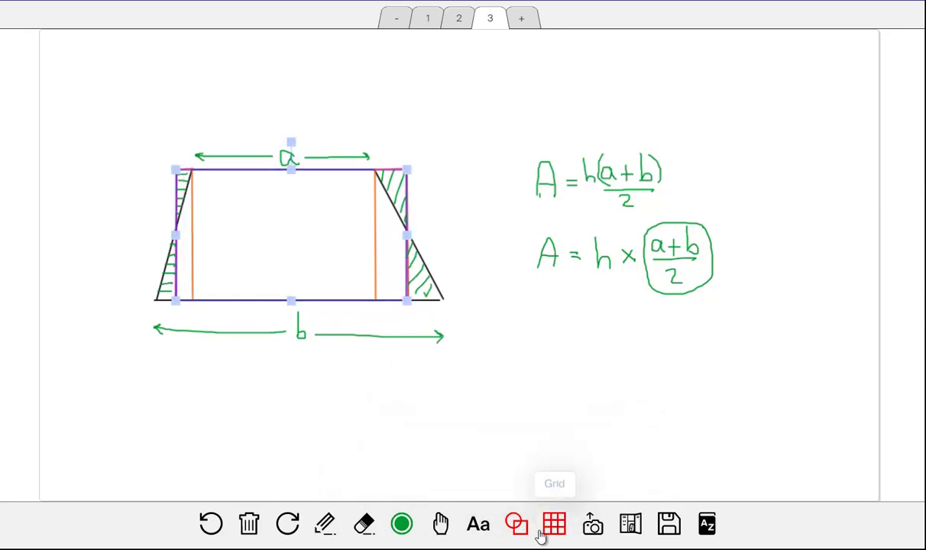
click(516, 523)
click(550, 466)
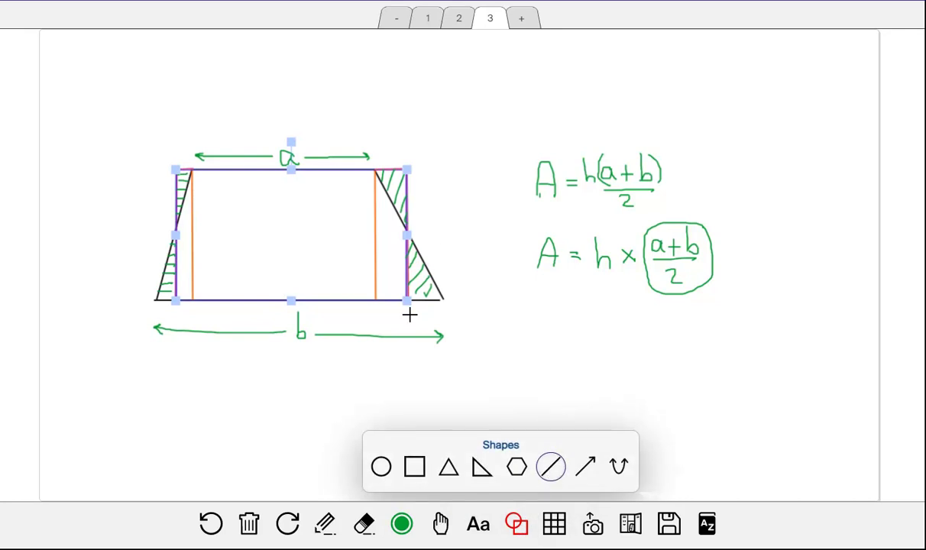
click(376, 315)
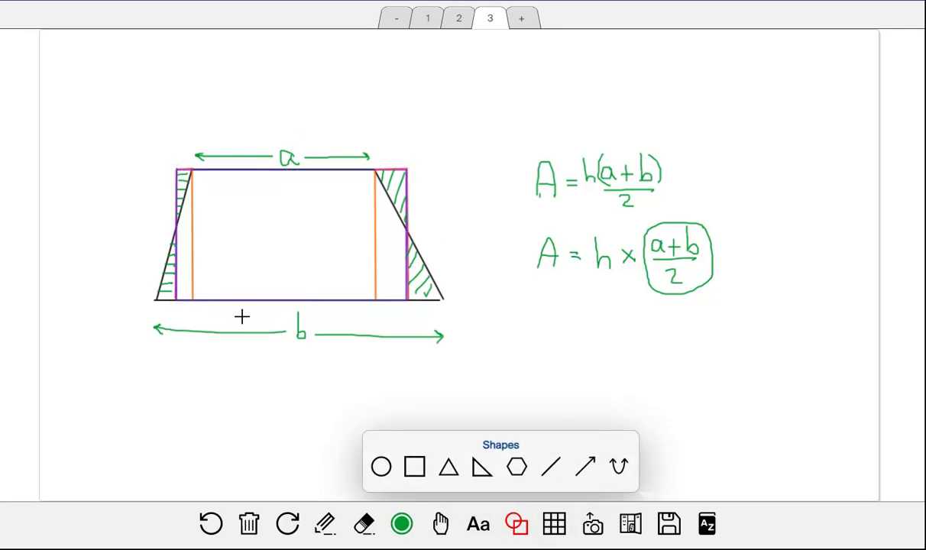
click(516, 524)
click(551, 466)
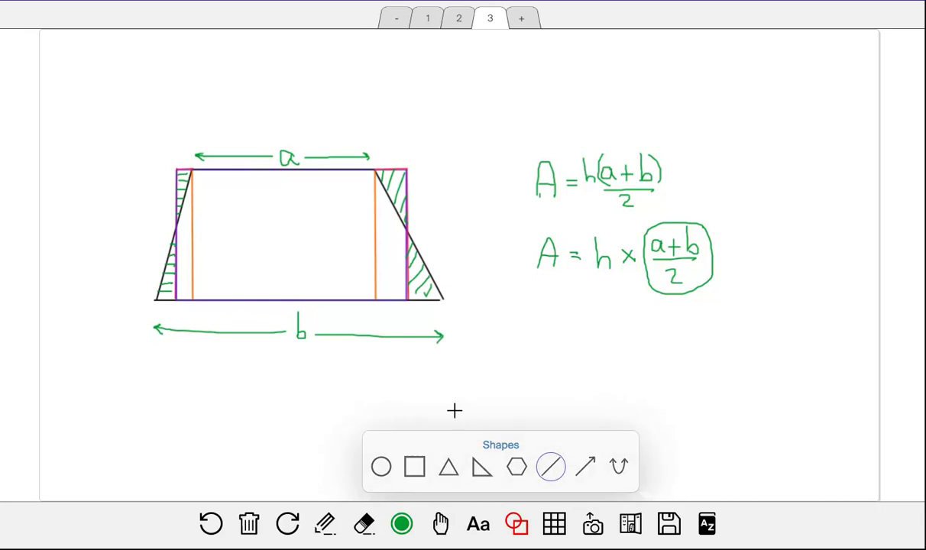
- Draw a green line along the trapezoid's base and move it up to mid-height
drag(174, 314, 291, 317)
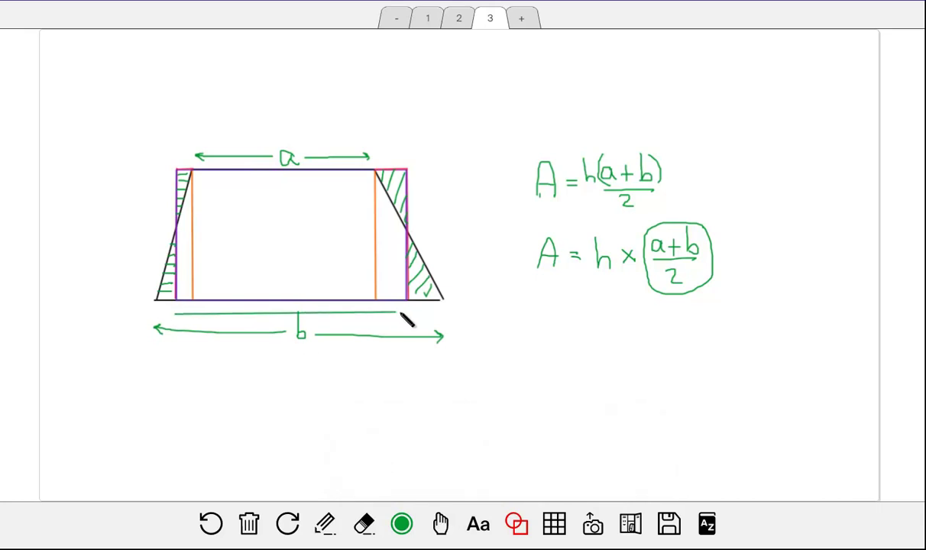
key(h)
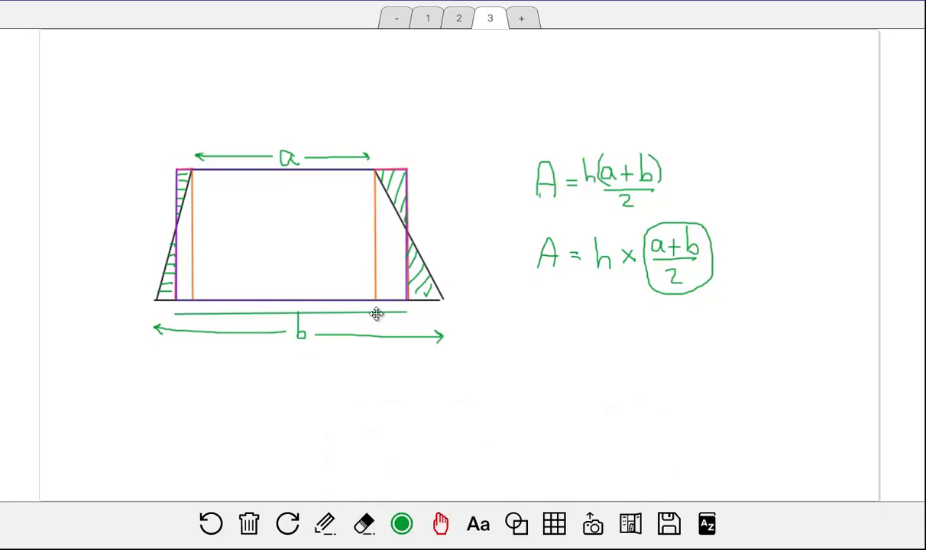
drag(377, 313, 378, 233)
click(462, 233)
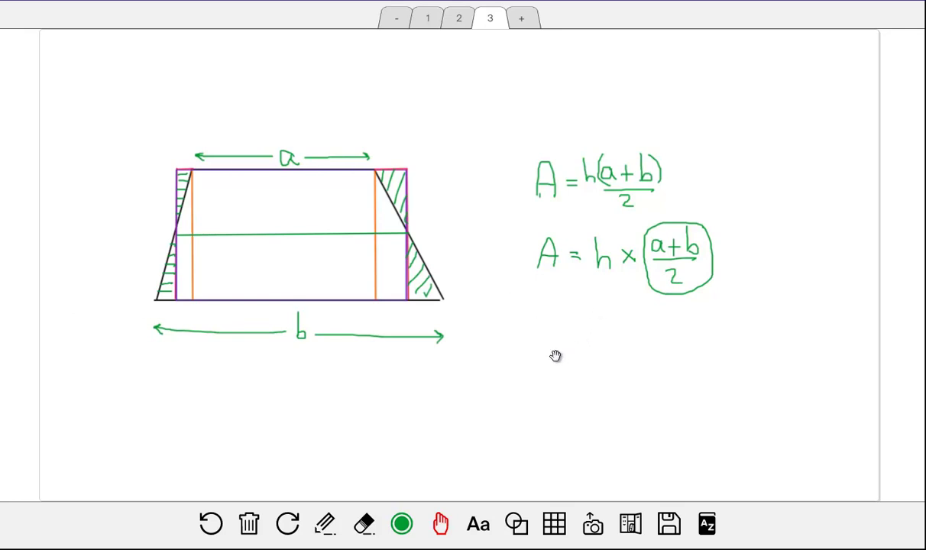
- With the freehand pen, write A = h × base in green under the circled formula
click(325, 524)
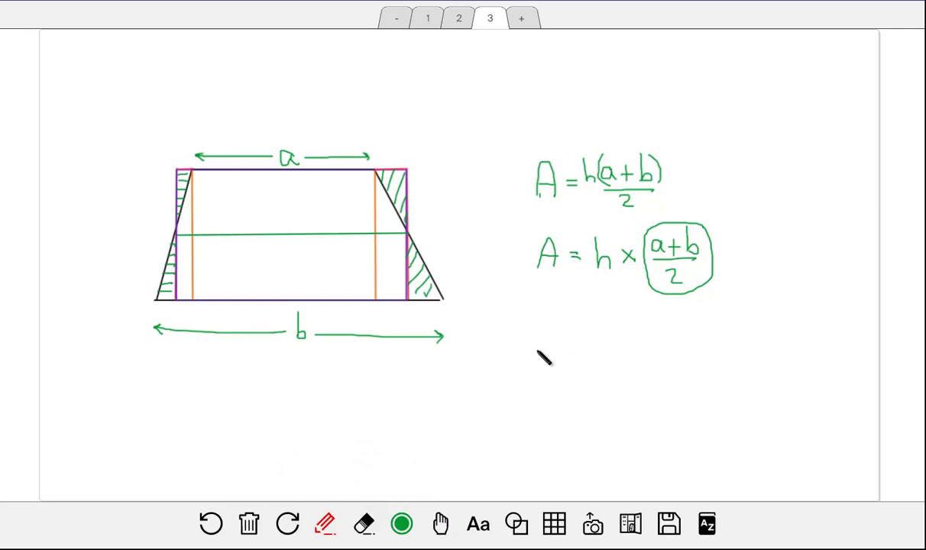
mouse_move(537, 353)
mouse_down()
mouse_move(550, 322)
mouse_move(555, 350)
mouse_move(542, 337)
mouse_move(578, 335)
mouse_move(606, 356)
mouse_move(615, 341)
mouse_move(647, 347)
mouse_up()
drag(661, 315, 661, 353)
mouse_move(663, 340)
mouse_down()
mouse_move(677, 347)
mouse_move(664, 353)
mouse_move(735, 352)
mouse_up()
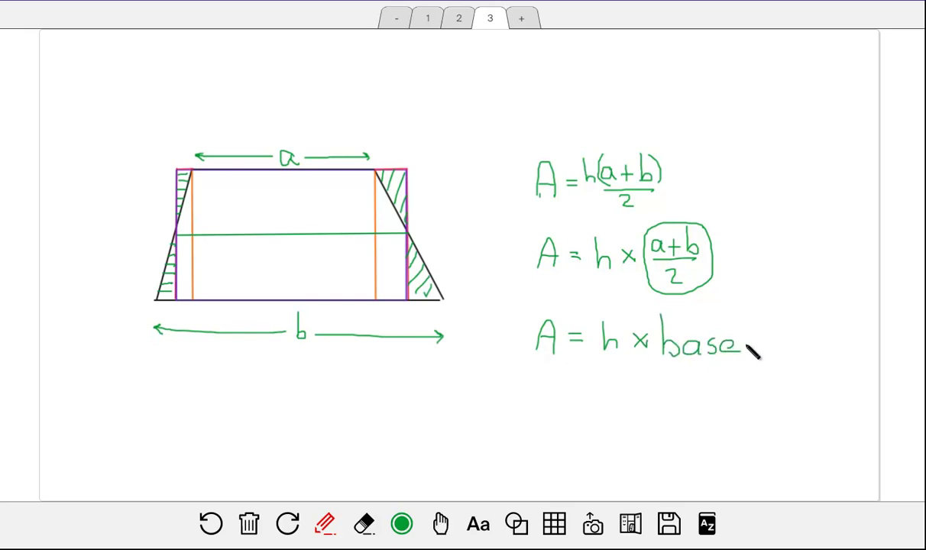